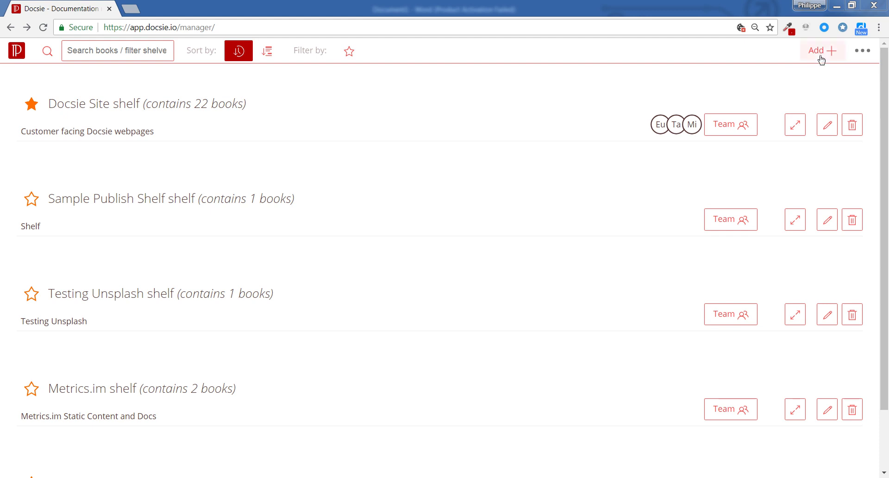
Step: Create a shelf named 'My cool docs' with the description 'My cool docs'
click(820, 59)
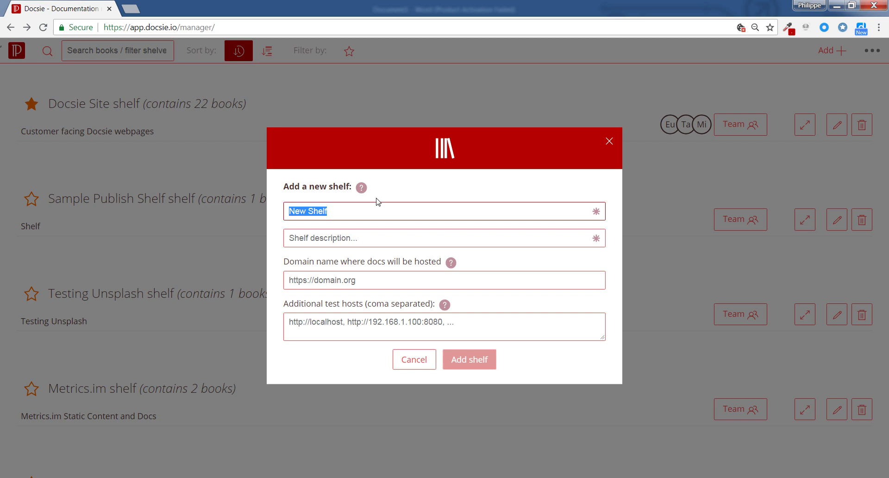
text(My cool docs)
key(Tab)
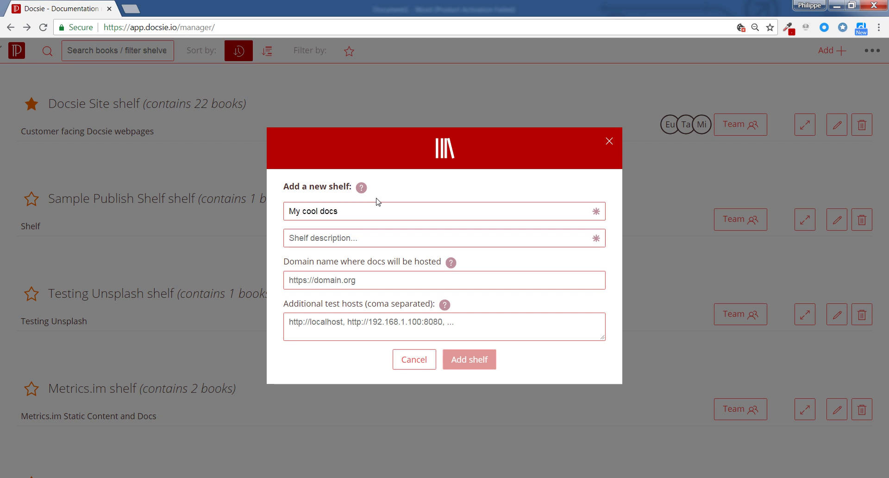
text(My cool docs)
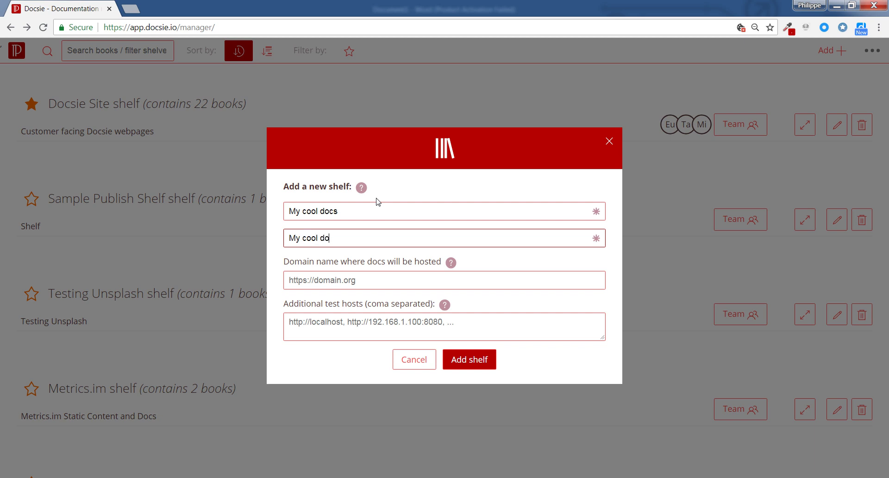
key(Tab)
click(480, 367)
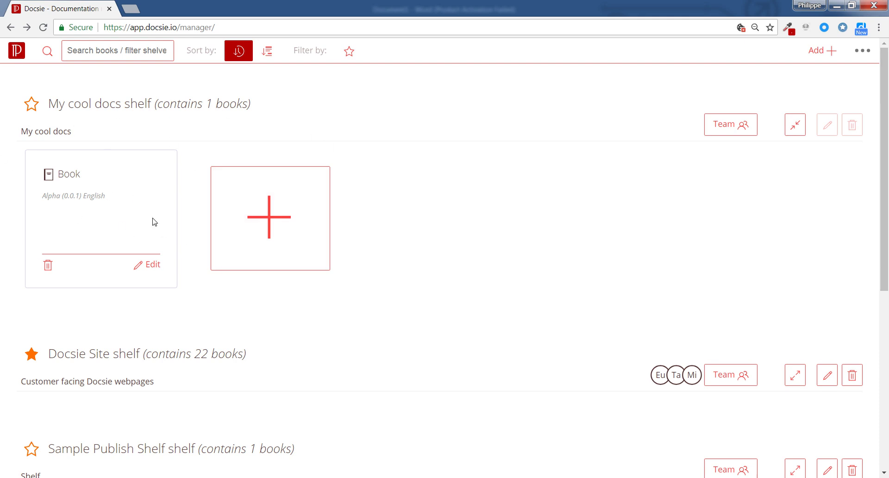
Step: Open the shelf's default book in the editor and rename it from Book to 'Documentation'
click(156, 265)
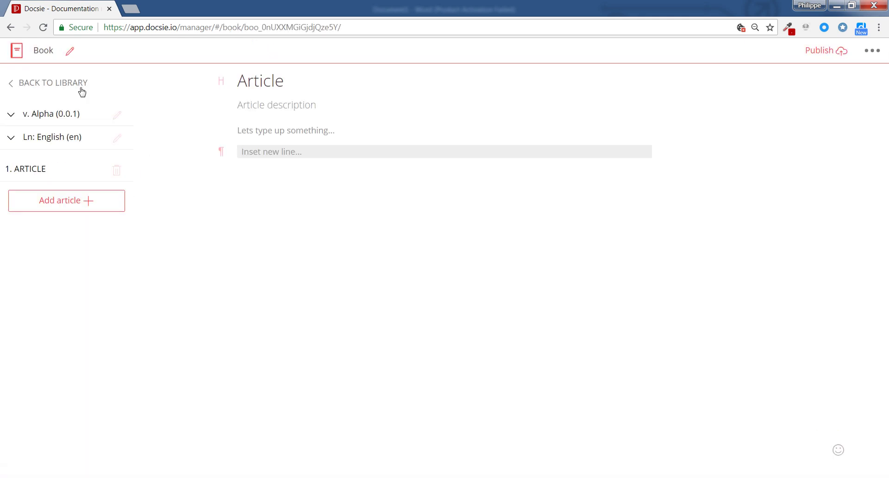
click(70, 52)
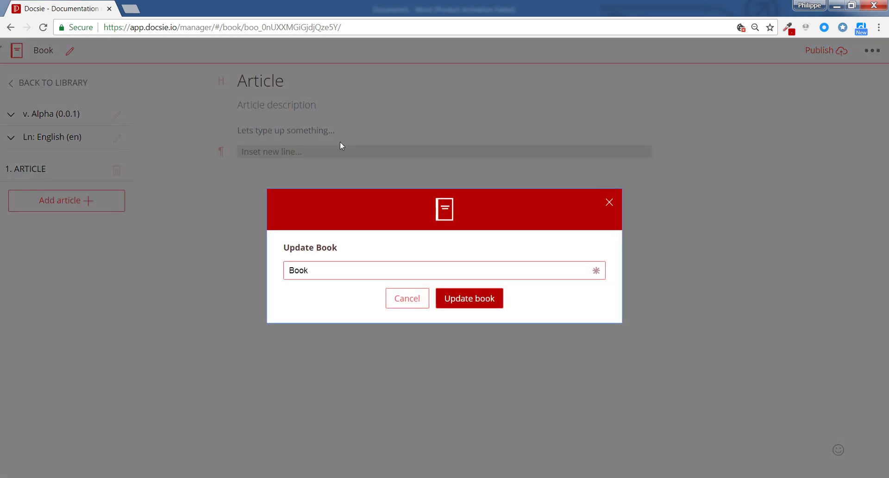
double_click(353, 270)
text(Documen)
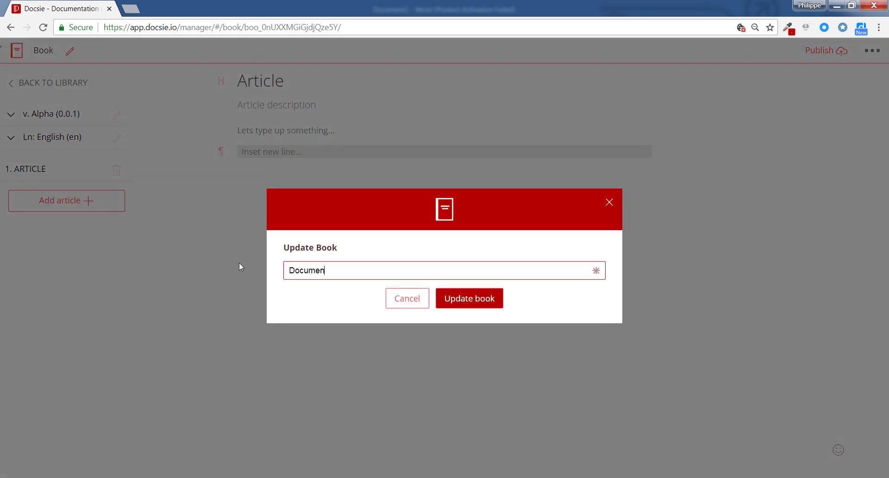
text(tation)
key(Return)
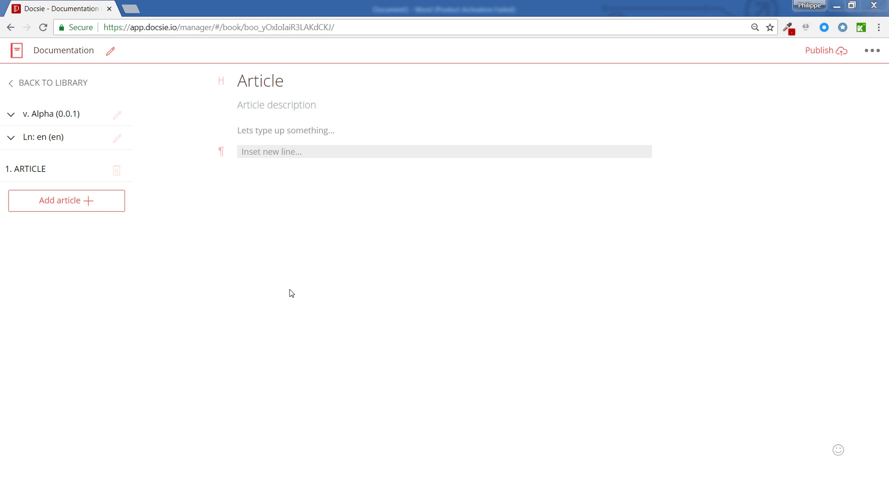
Step: Retitle the placeholder article 'Getting Started'
double_click(280, 82)
text(Getting S)
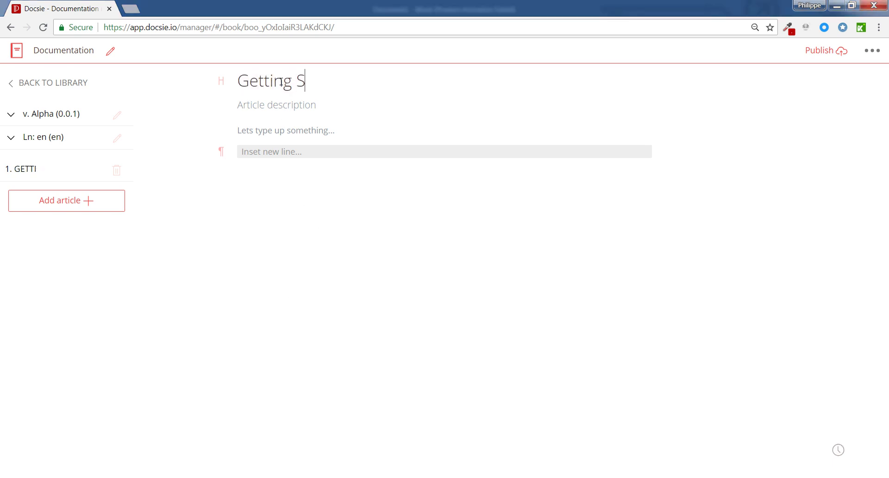
text(tarted)
click(309, 106)
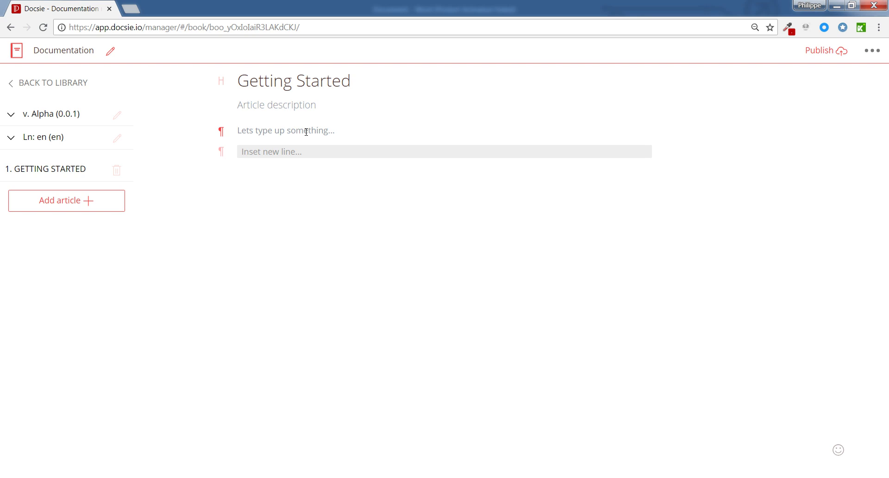
Step: Write the first paragraph 'Our application prints hello world to a stranger online'
click(306, 132)
text(Our a)
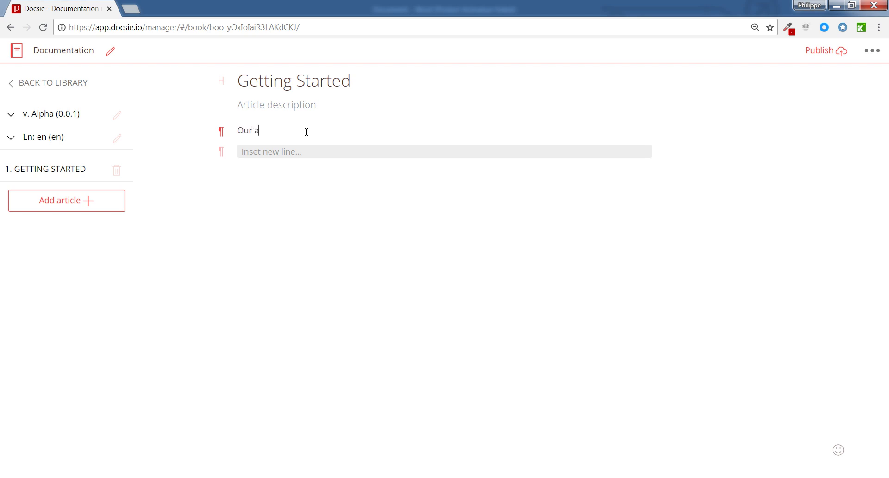
text(pplication prints hello world to a s)
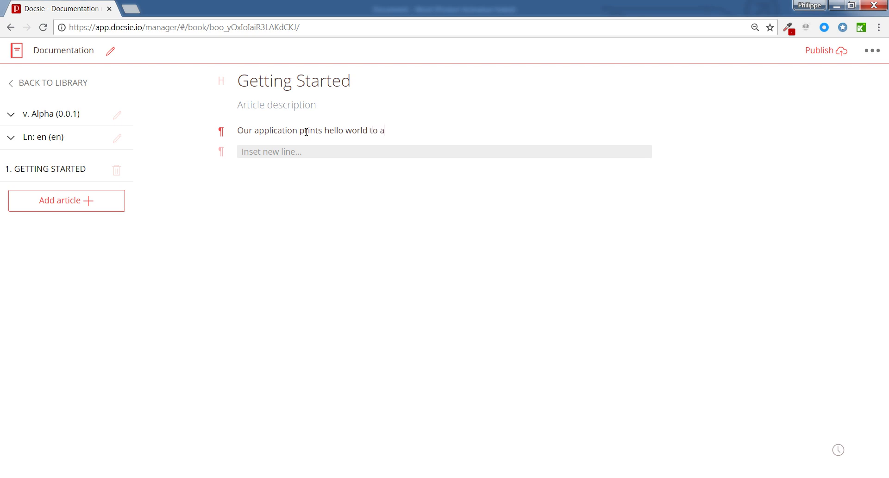
key(BackSpace)
text(stranger online)
key(Return)
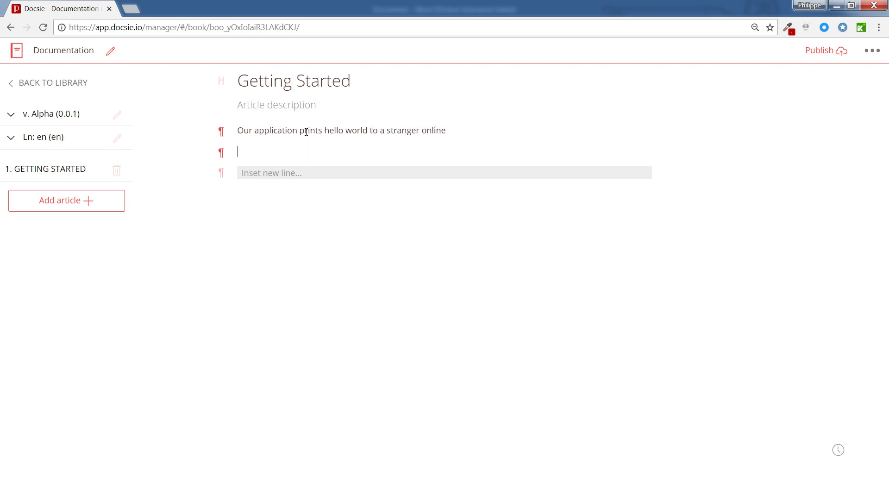
Step: Embed the YouTube video by direct link below the first paragraph, adding an empty line after it
click(222, 153)
click(340, 156)
click(608, 164)
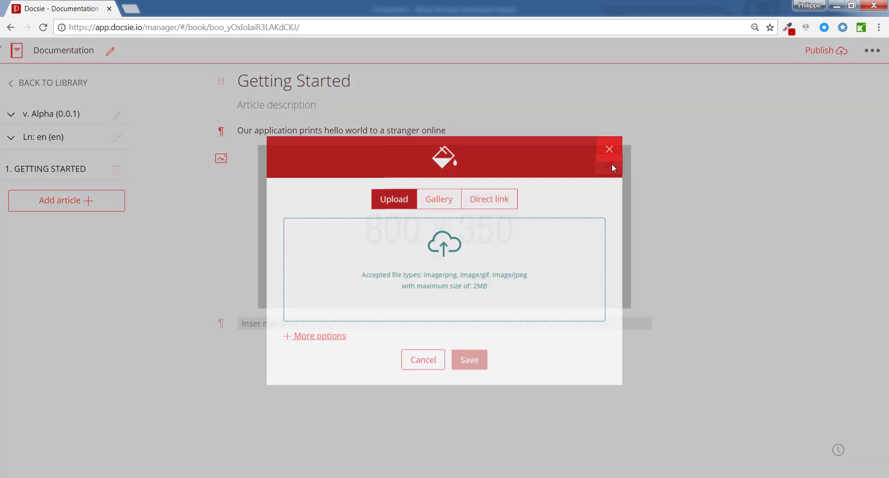
click(480, 195)
click(449, 271)
key(ctrl+v)
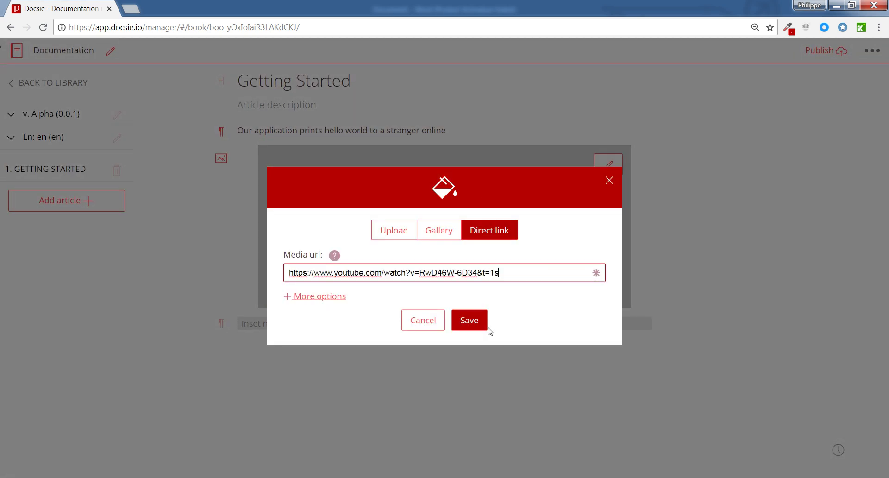
click(473, 320)
click(387, 323)
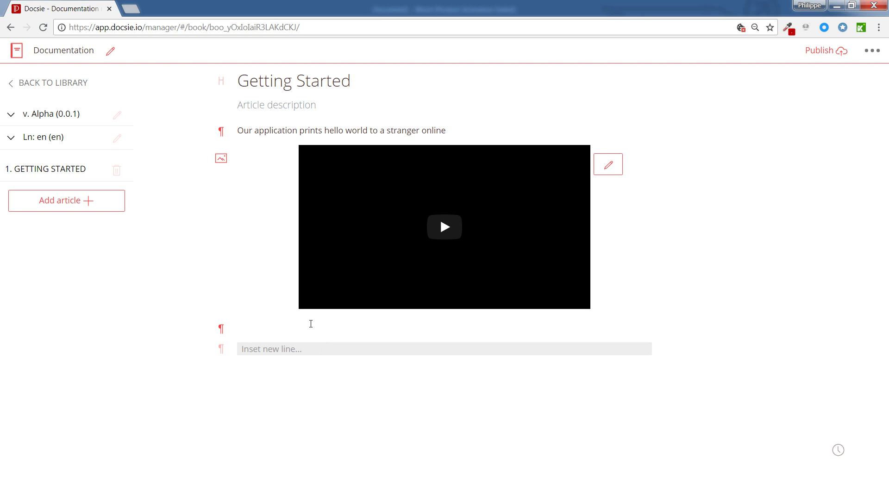
Step: Add the line 'In order active our application' followed by a bullet 'Go to helloworld.com'
text(In order active our application)
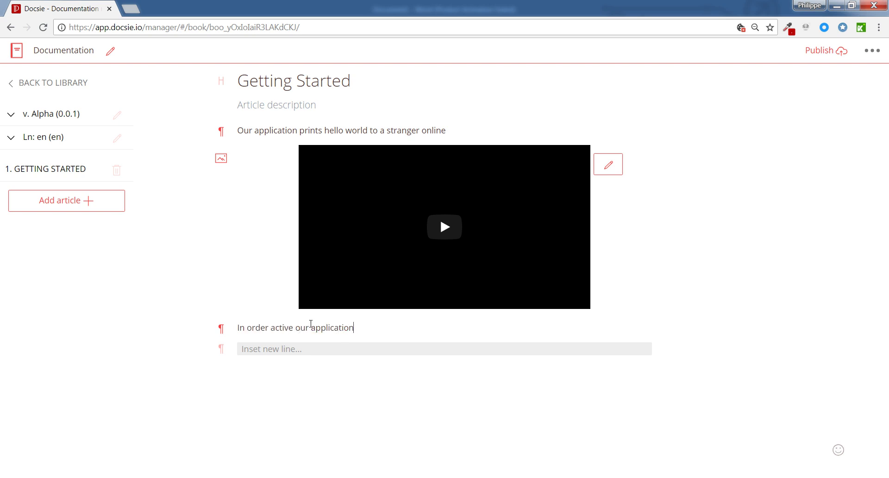
key(Return)
click(221, 349)
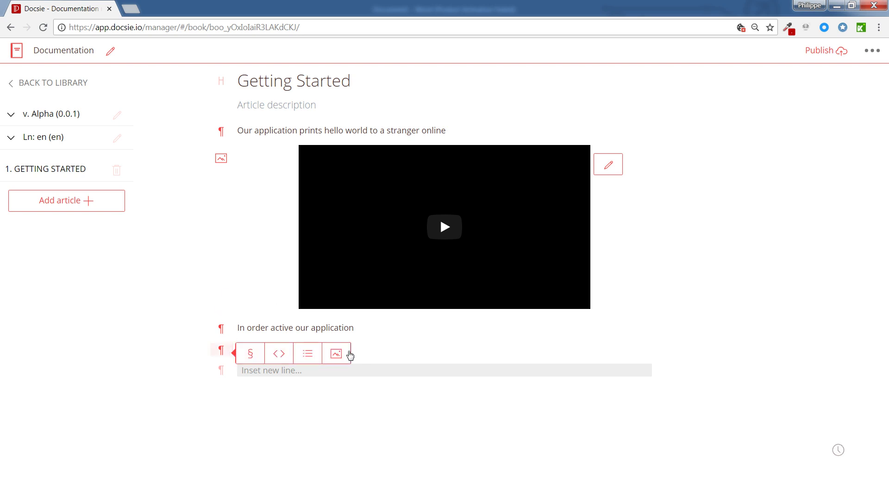
click(310, 353)
text(Hi)
key(BackSpace)
key(BackSpace)
text(G)
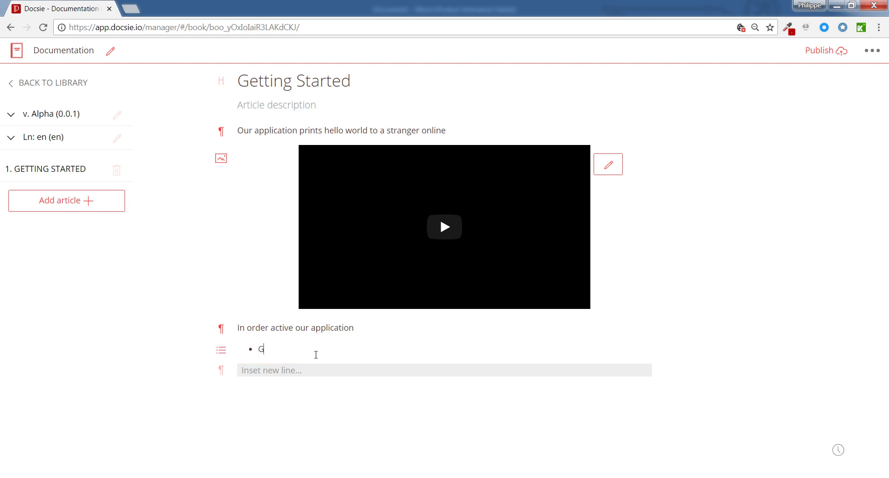
text(o to helloworld.com)
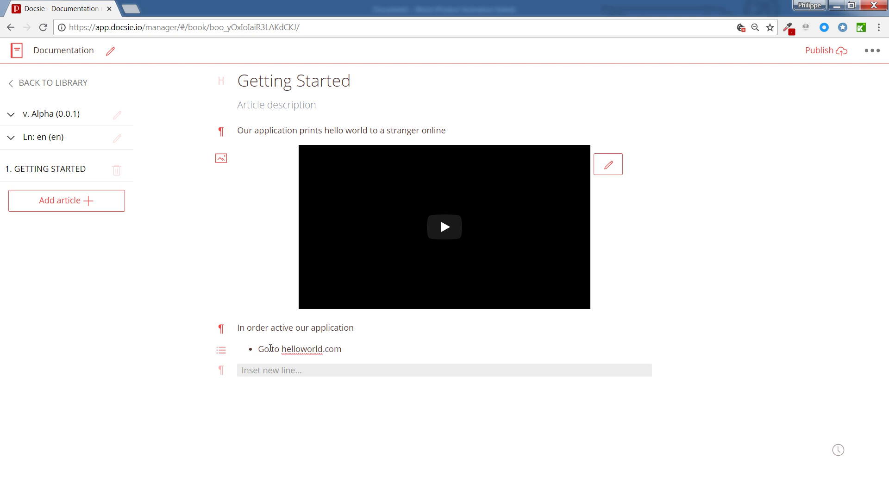
Step: Link 'helloworld.com' in the first bullet to helloworld.com
drag(281, 348, 363, 361)
click(329, 328)
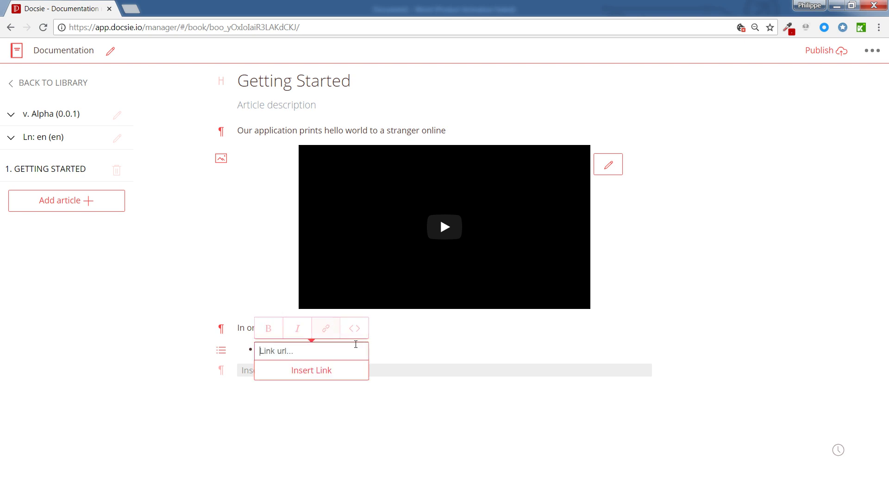
text(https://d)
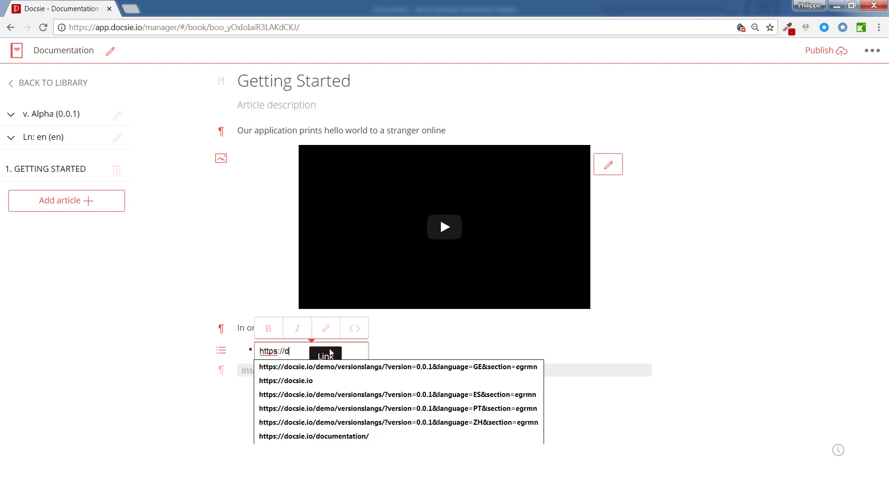
key(BackSpace)
text(hellow)
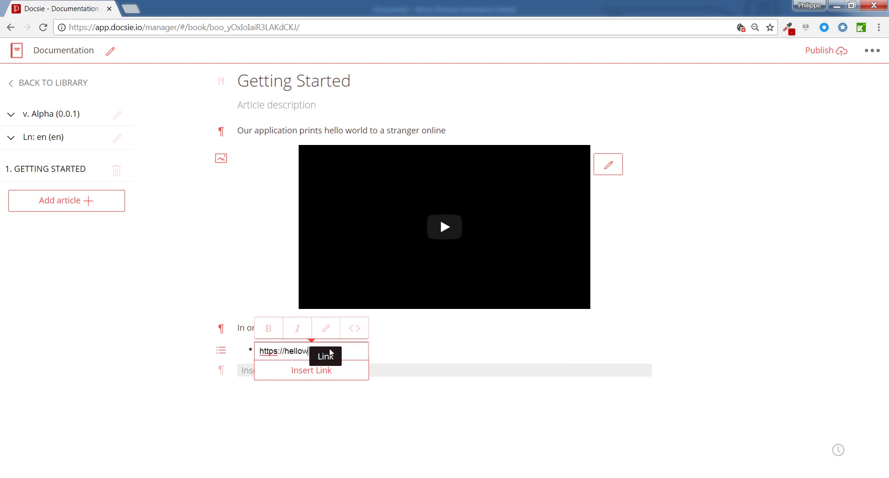
text(orld.com)
key(Return)
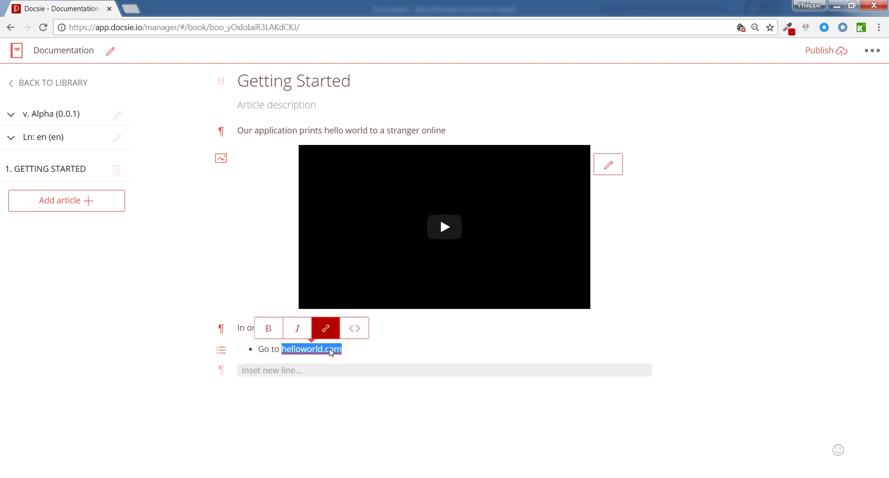
Step: Add a second bullet reading 'And click spin hello world'
click(365, 352)
key(Return)
text(Cl)
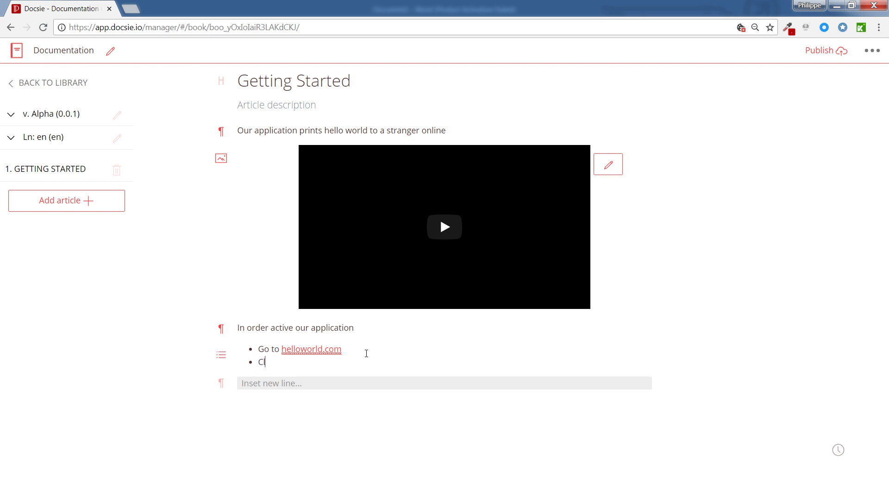
key(BackSpace)
key(BackSpace)
text(And click spin hello world)
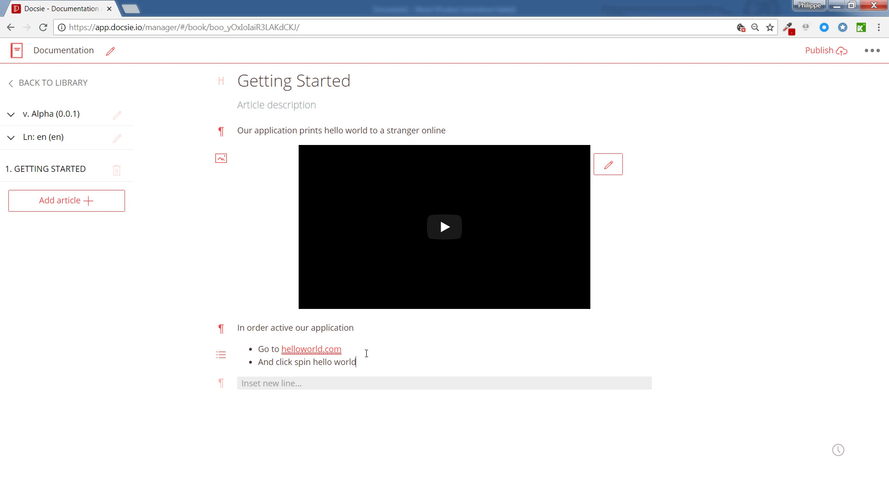
key(Return)
key(BackSpace)
Step: Insert the colour-powder photo from a gallery search for 'excitement' below the list
click(280, 383)
mouse_move(229, 384)
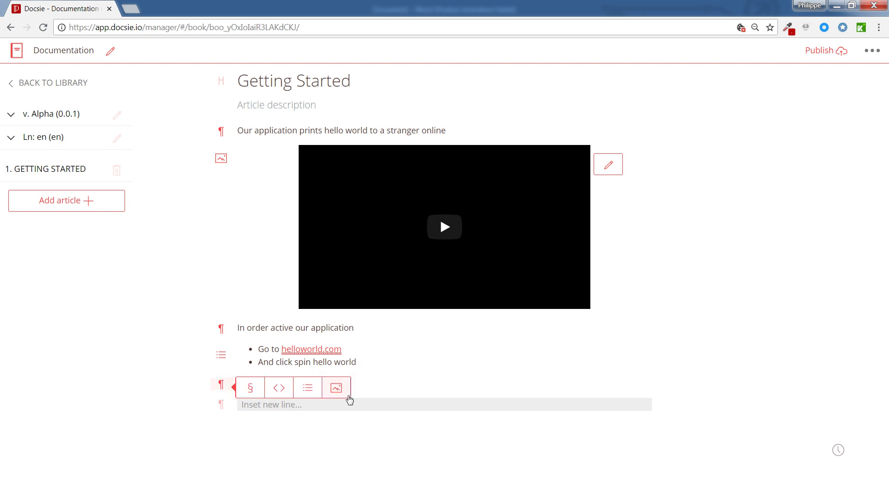
click(345, 393)
click(601, 395)
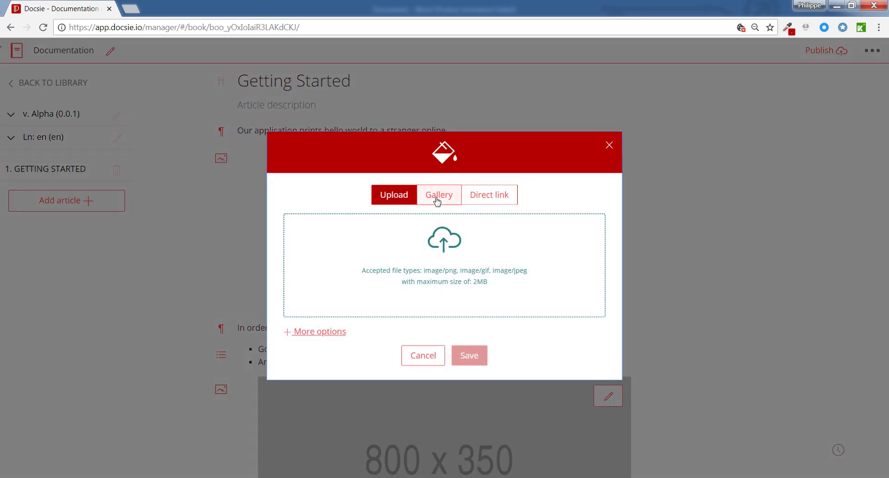
click(438, 194)
text(exci)
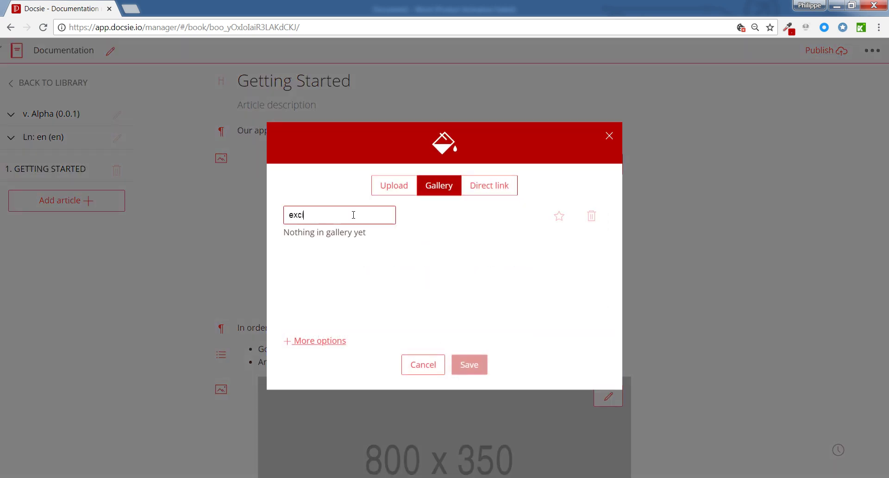
text(tement)
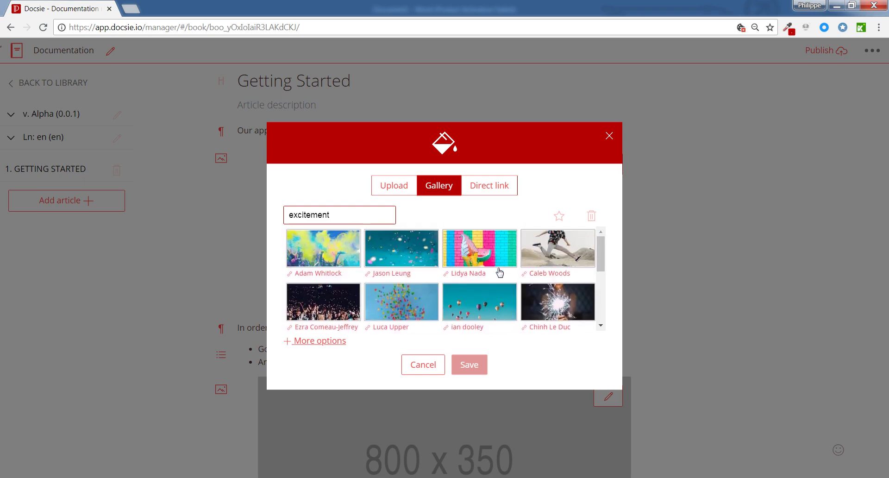
click(422, 261)
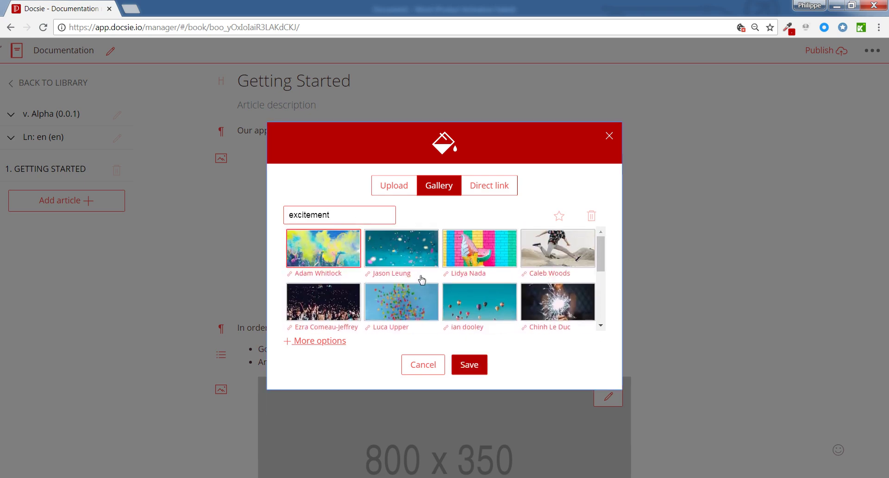
click(468, 364)
Step: Add a paragraph reading 'Very existing' below the photo
scroll(601, 371, down, 4)
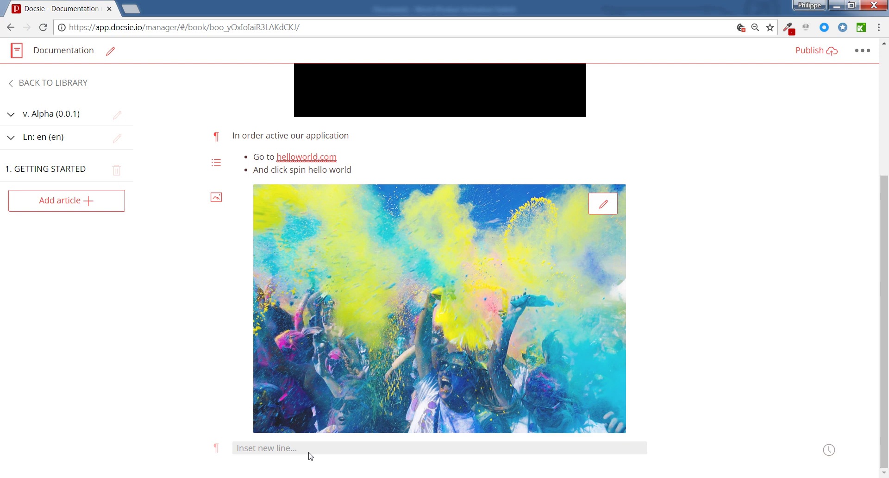
click(305, 451)
text(Very existing)
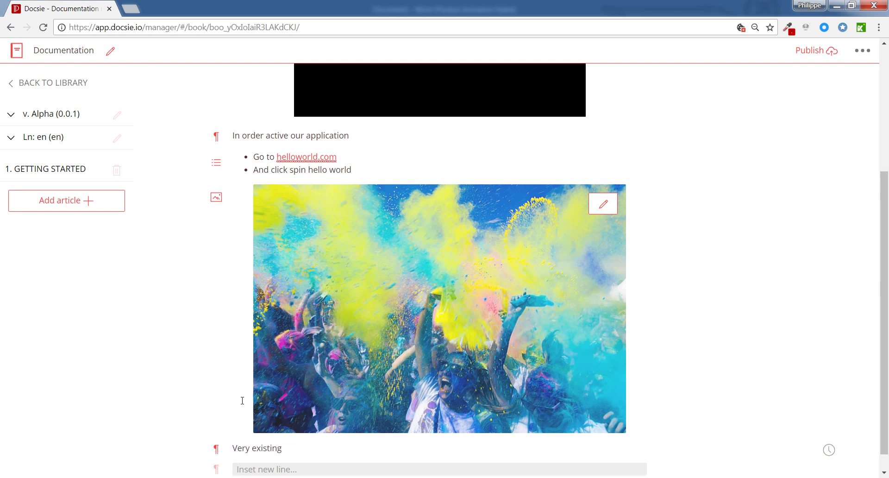
scroll(182, 450, up, 4)
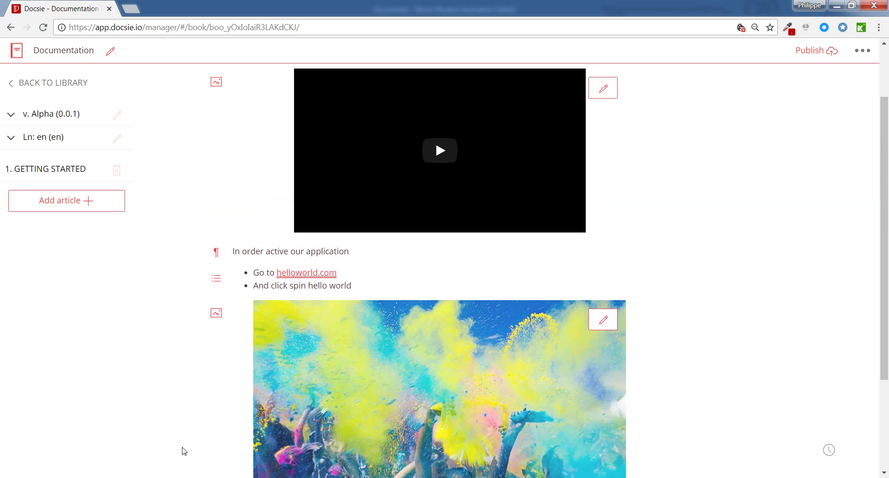
scroll(210, 404, down, 4)
Step: Add a second article to the book and title it 'Quick How-To'
click(77, 206)
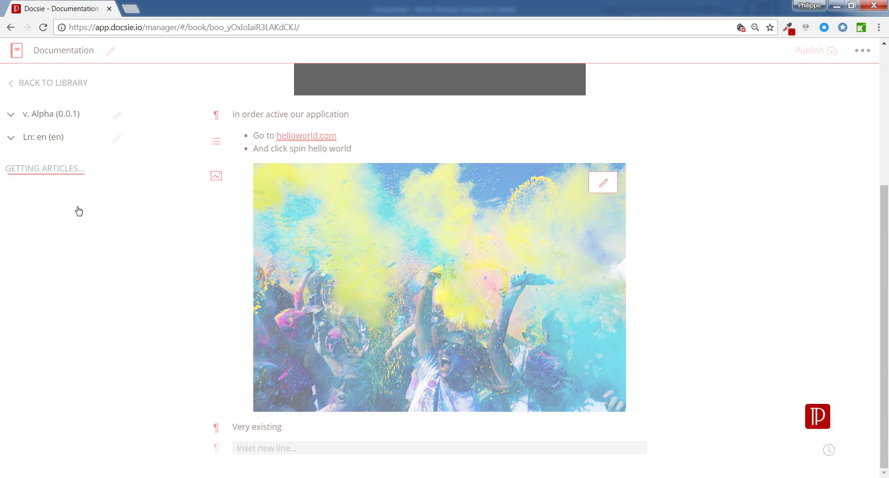
click(63, 204)
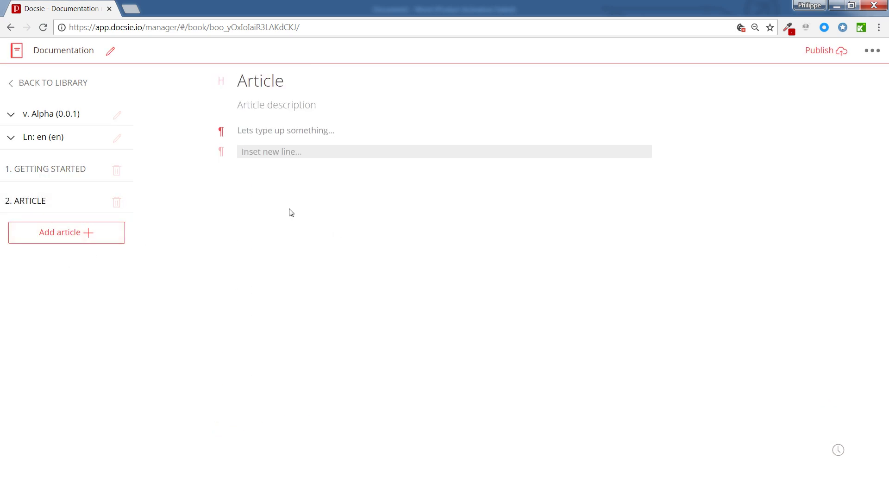
double_click(294, 83)
text(AQu)
key(shift+Home)
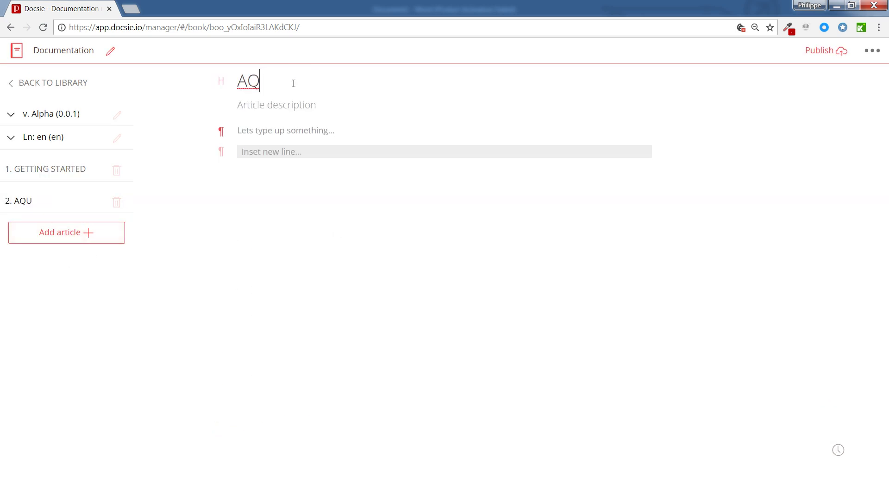
text(Quick How-To)
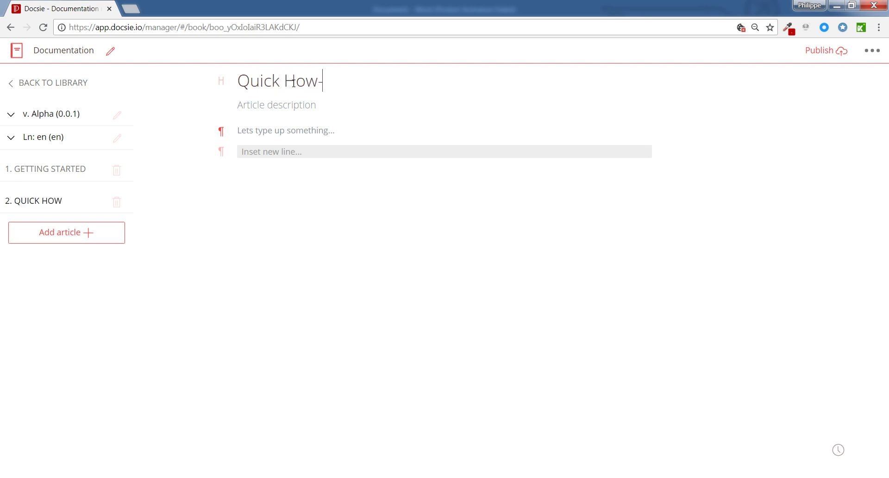
key(Return)
Step: Write the article description 'How to upload an image in our application'
right_click(300, 84)
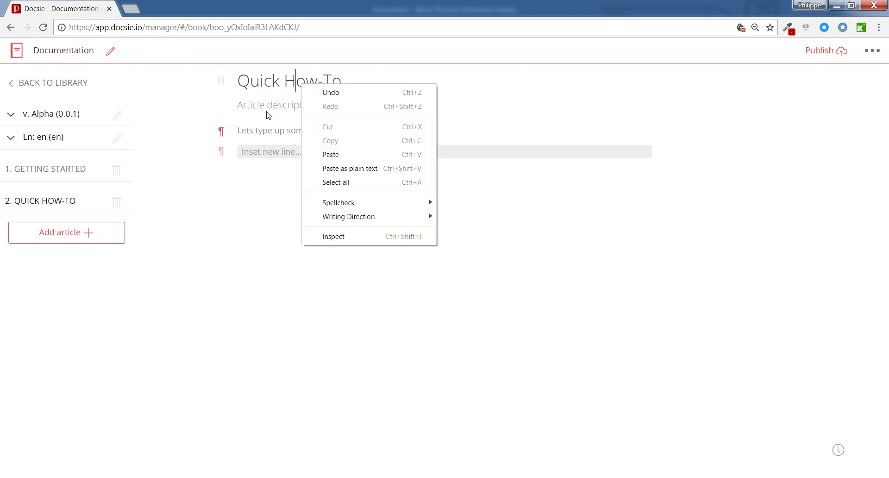
click(271, 107)
text(How to uplol)
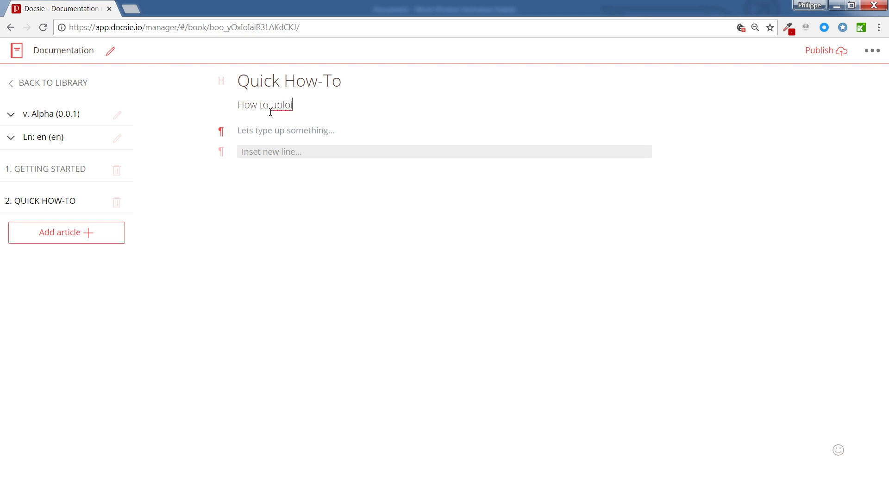
key(BackSpace)
text(ad an image in our applicatio)
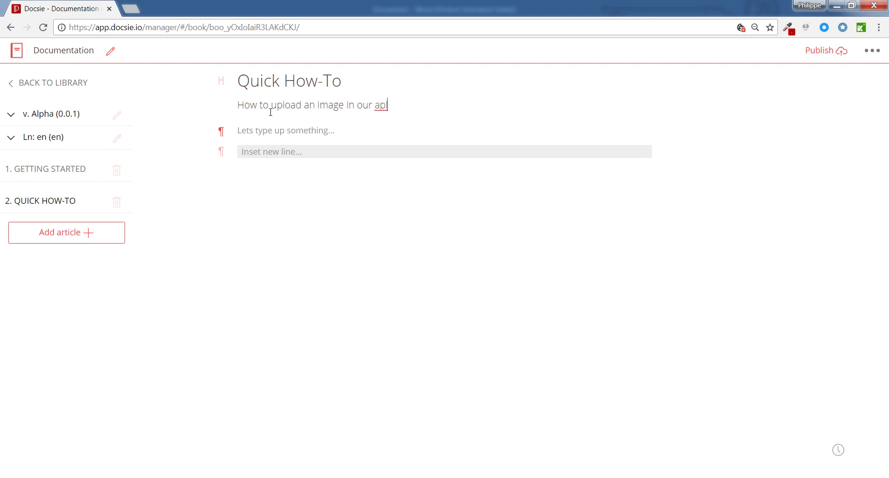
text(n)
Step: Type the first body paragraph 'Step one open image gallery'
click(263, 128)
text(Step one open image gallery)
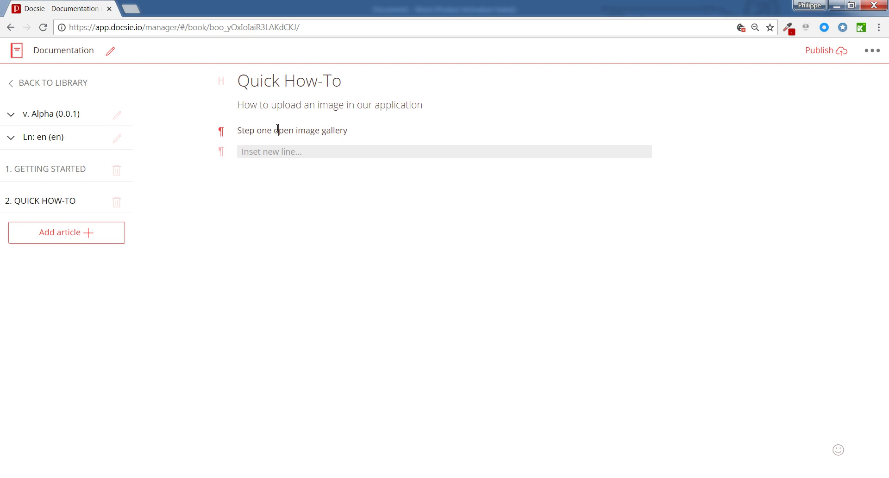
Step: Bold 'Step one:', capitalise 'Open', and add an image block on a new line below
drag(276, 130, 237, 130)
click(275, 130)
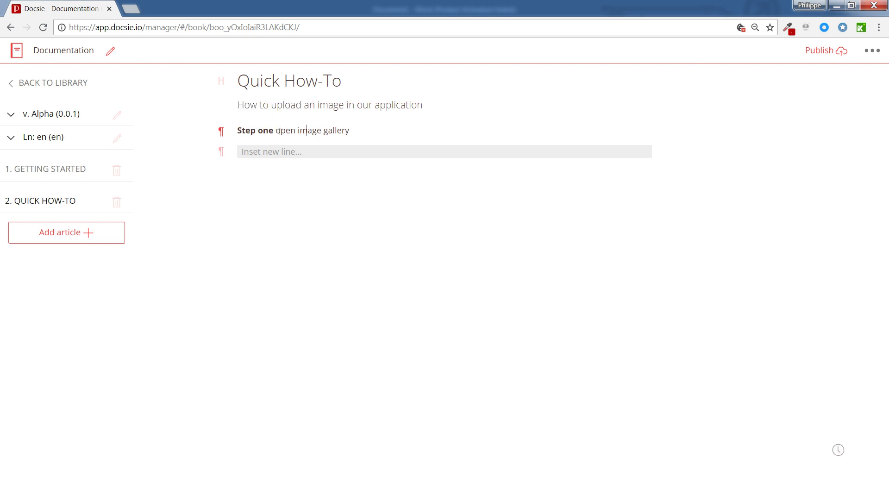
text(:)
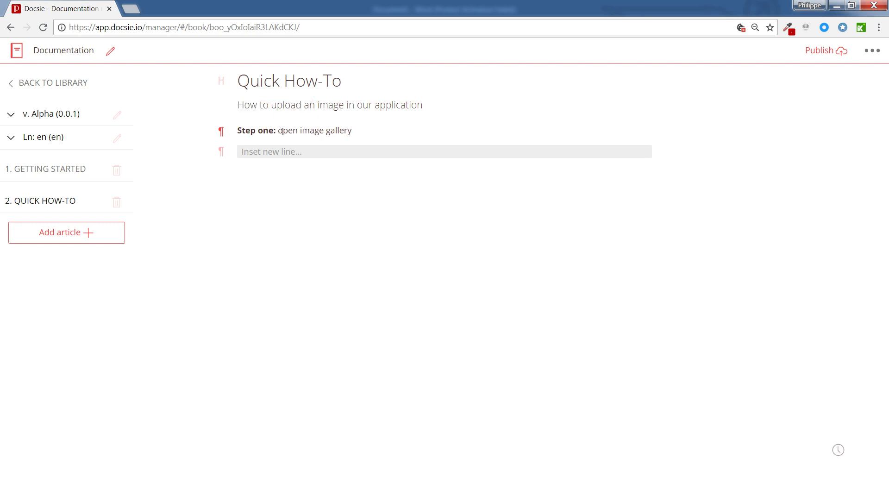
key(BackSpace)
text(O)
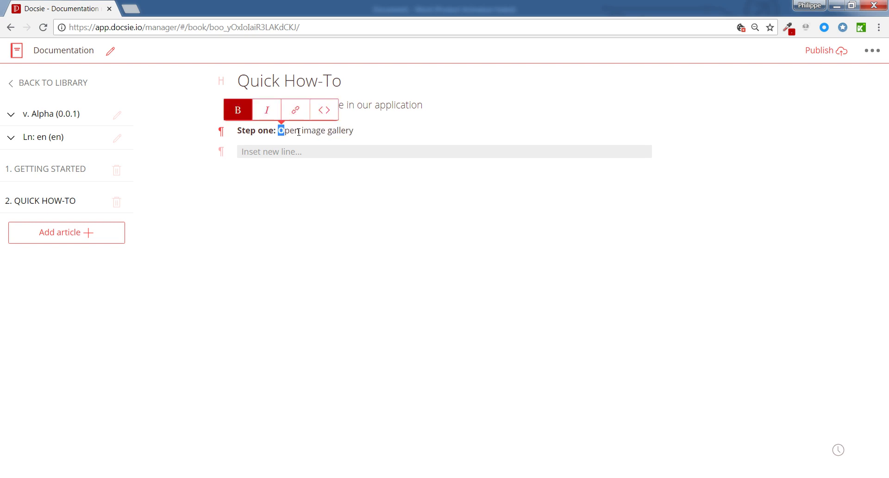
key(ctrl+b)
click(246, 153)
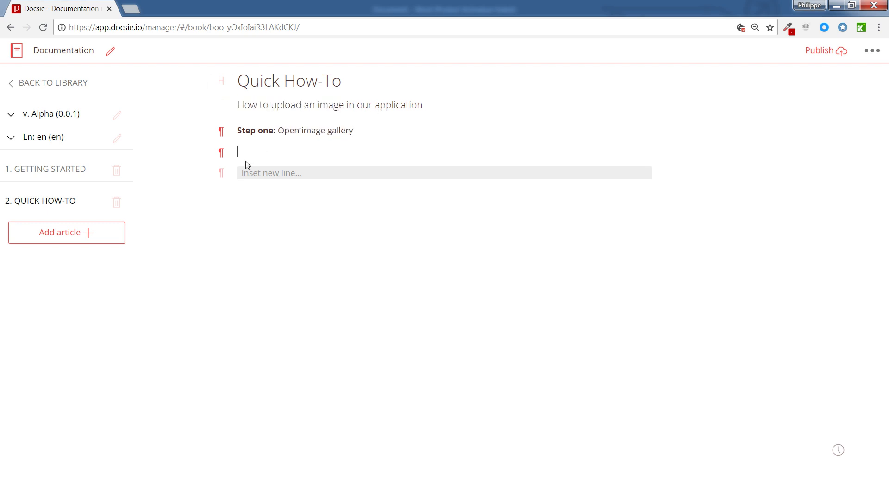
click(342, 157)
Step: Upload the 'Starred Images' screenshot from the file browser into the image block under Step one
click(609, 165)
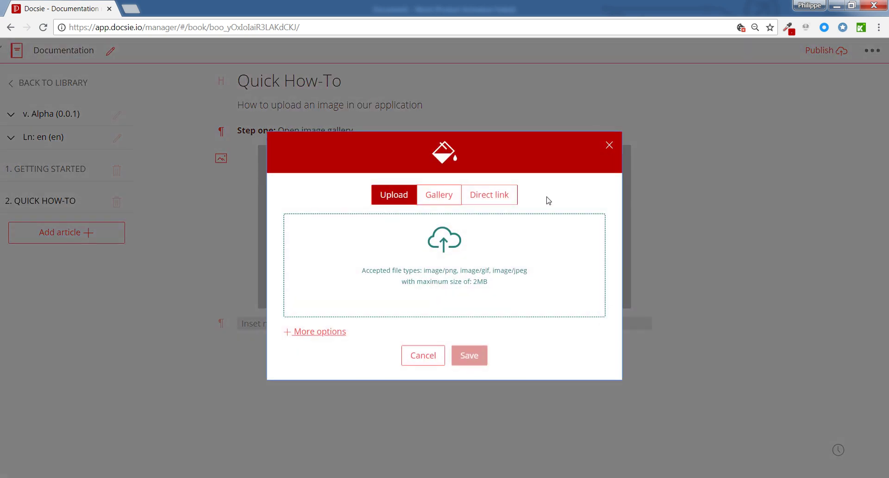
key(alt+Tab)
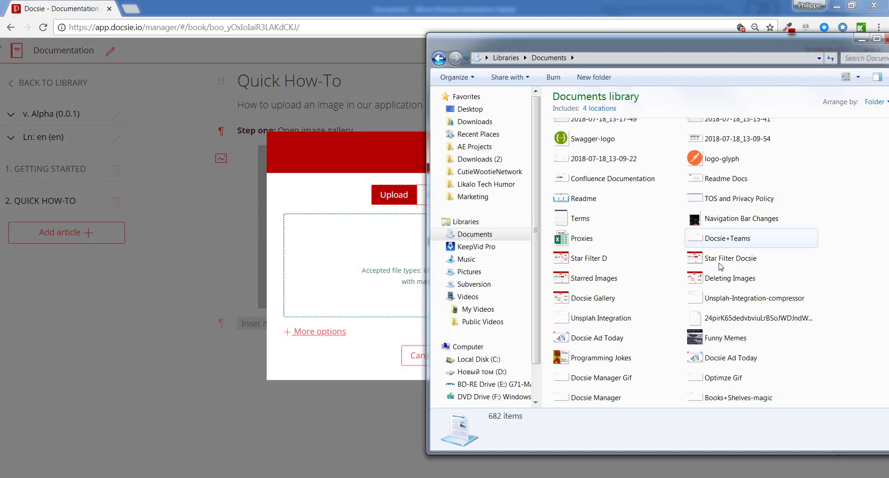
drag(578, 278, 567, 375)
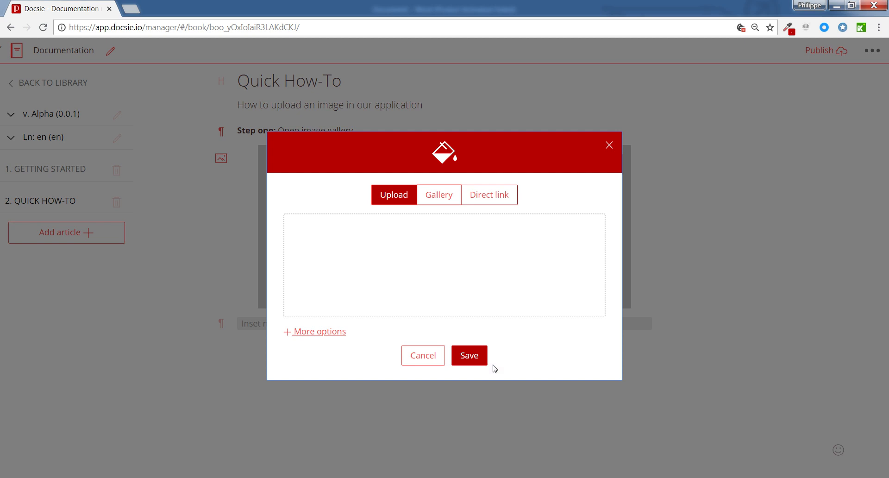
click(469, 355)
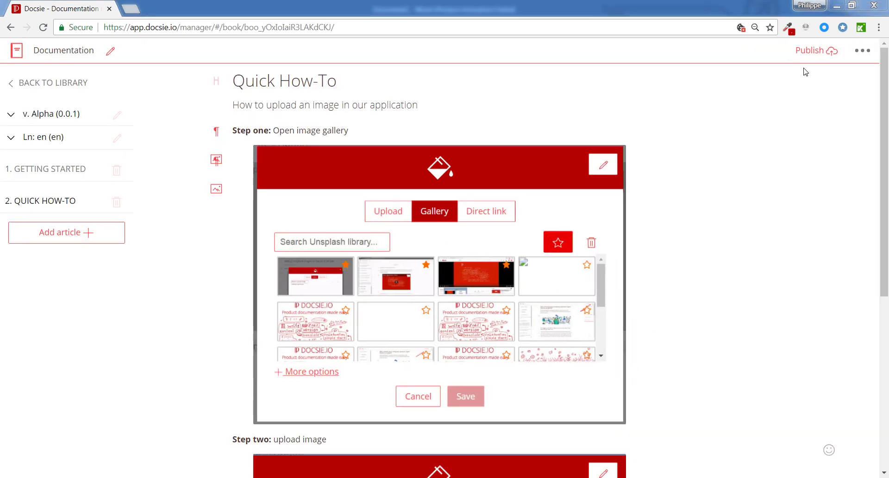
Step: Set the book's publish style to Docsie.io and the deployment environment to Live
click(817, 50)
click(528, 220)
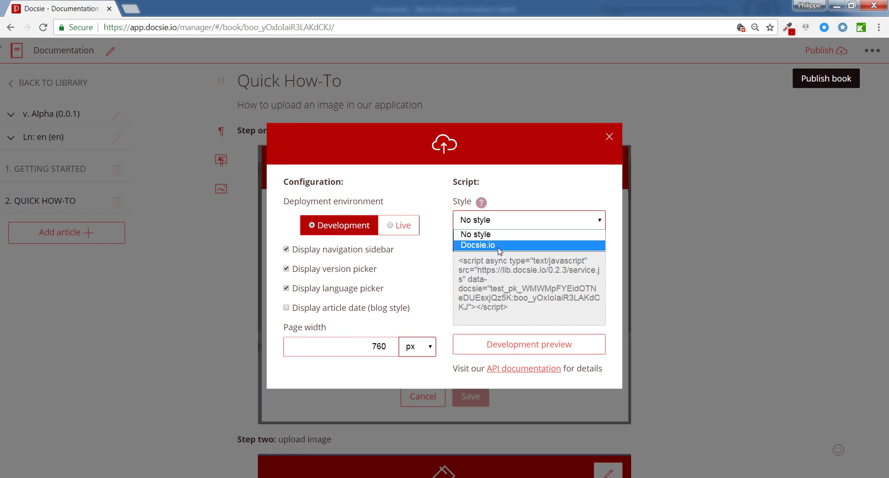
click(500, 245)
click(393, 221)
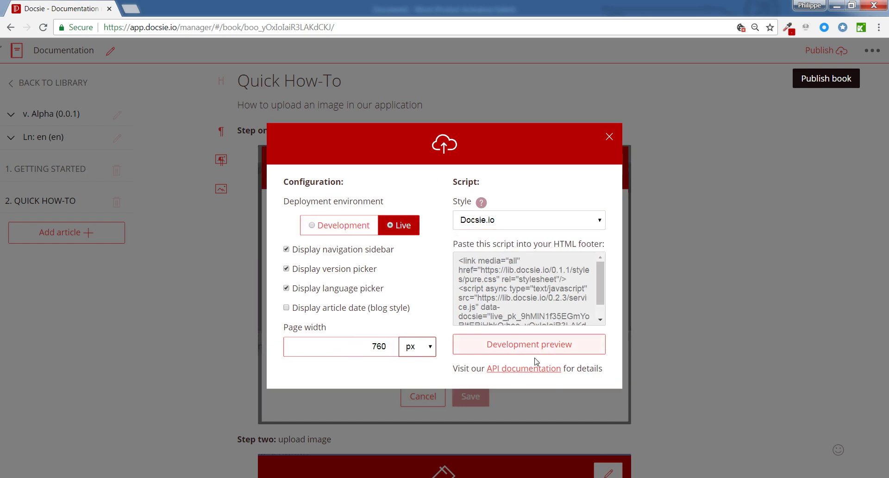
Step: Preview the published book, browsing the Quick How-To and Getting Started articles
click(467, 344)
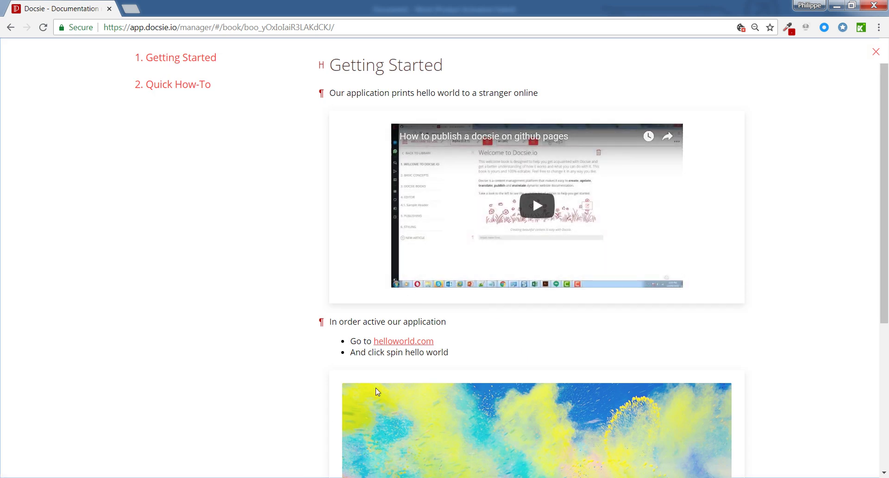
scroll(394, 312, down, 5)
scroll(370, 306, up, 5)
click(195, 89)
scroll(252, 192, down, 8)
scroll(252, 193, up, 8)
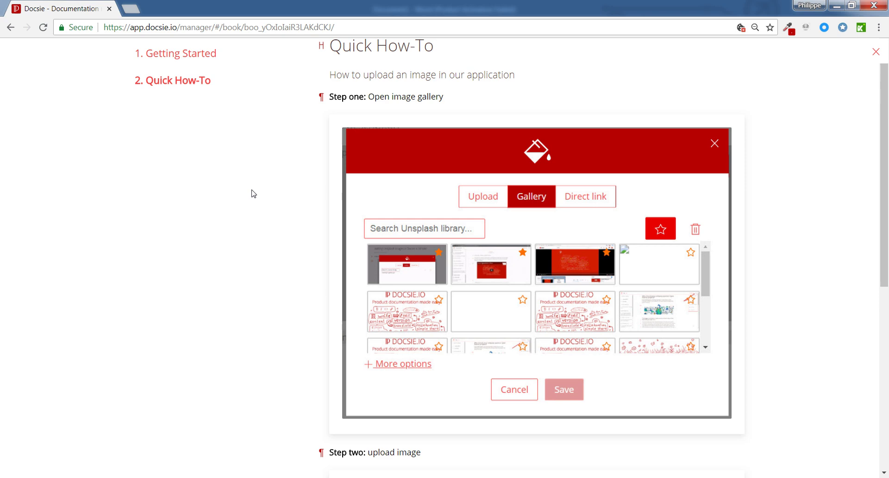
scroll(712, 153, down, 3)
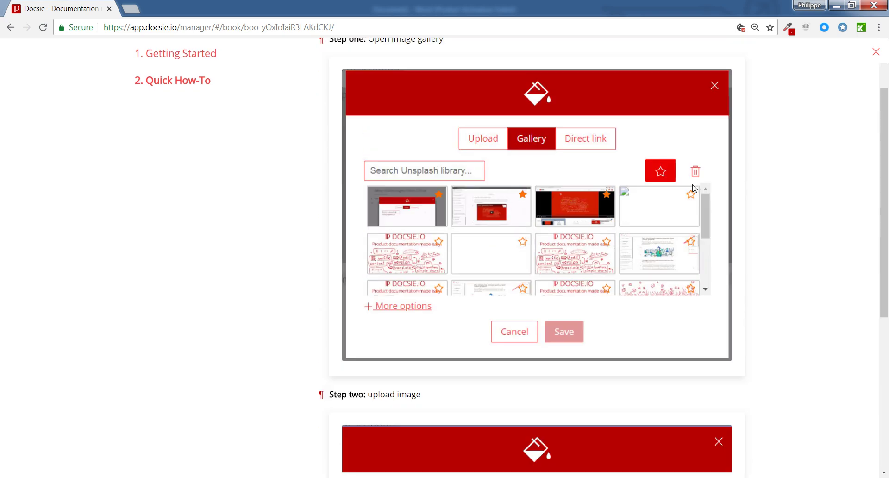
scroll(601, 120, up, 3)
click(209, 59)
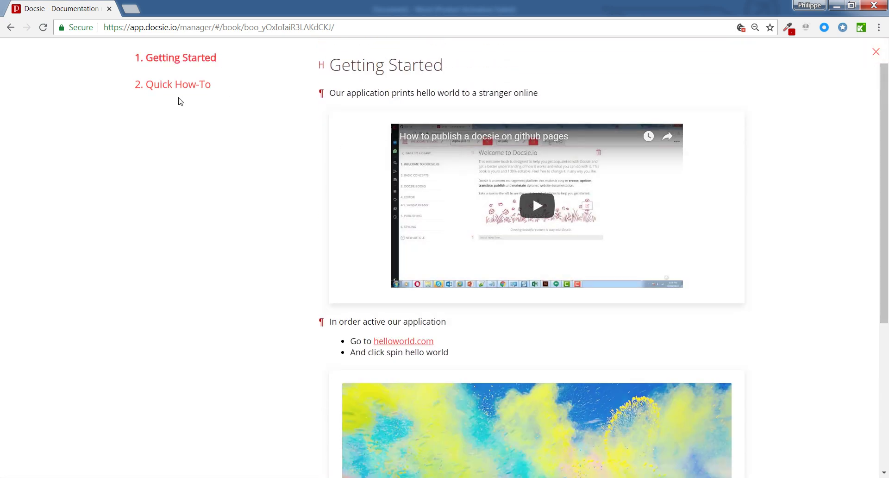
click(178, 85)
click(876, 51)
Step: Copy the book's live embed script
click(497, 293)
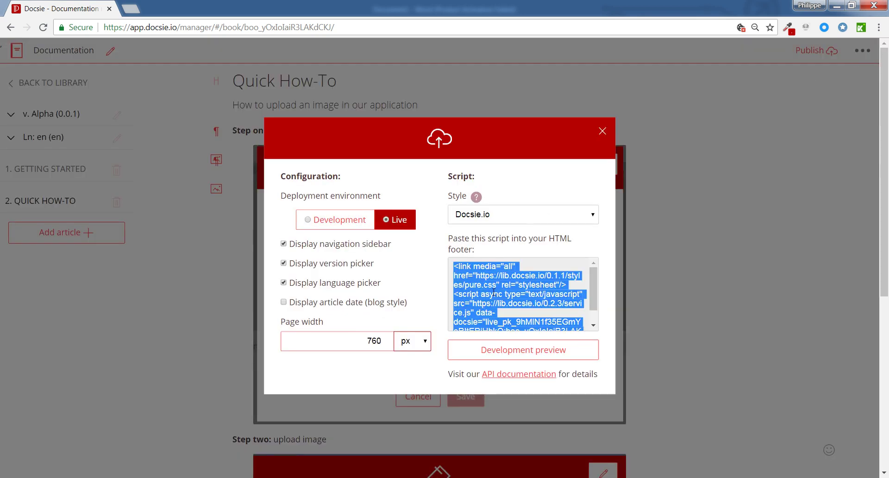
right_click(493, 291)
click(509, 298)
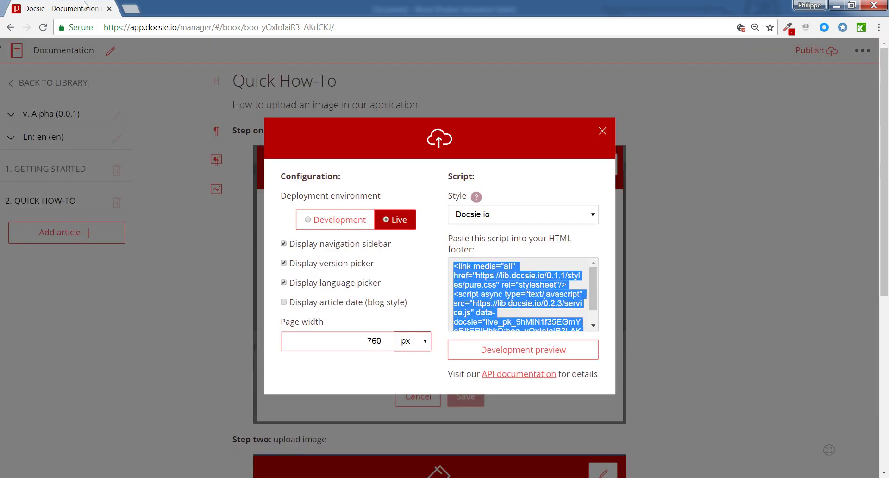
Step: Go to github.com in a new browser tab
click(132, 9)
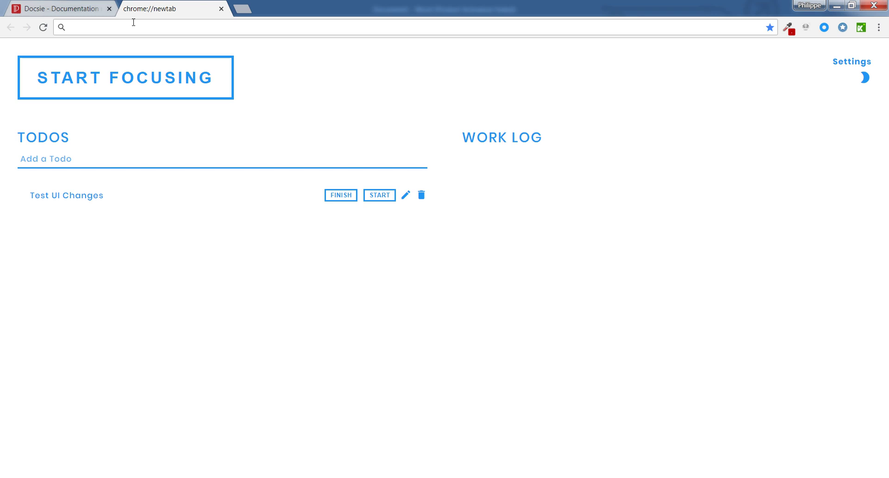
text(github.com)
key(Return)
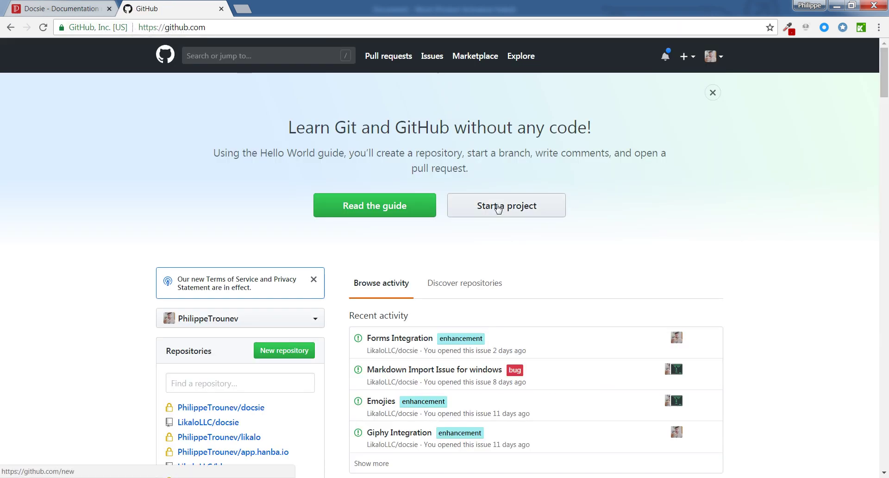
Step: Create repository anotherdocsiedemo, described 'Another demo of docsie.io', initialized with a README
click(518, 205)
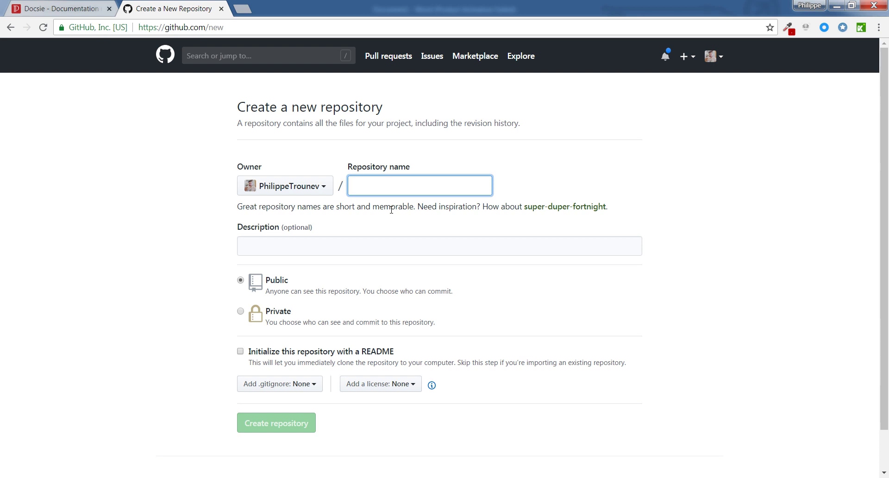
text(anotherdocsie)
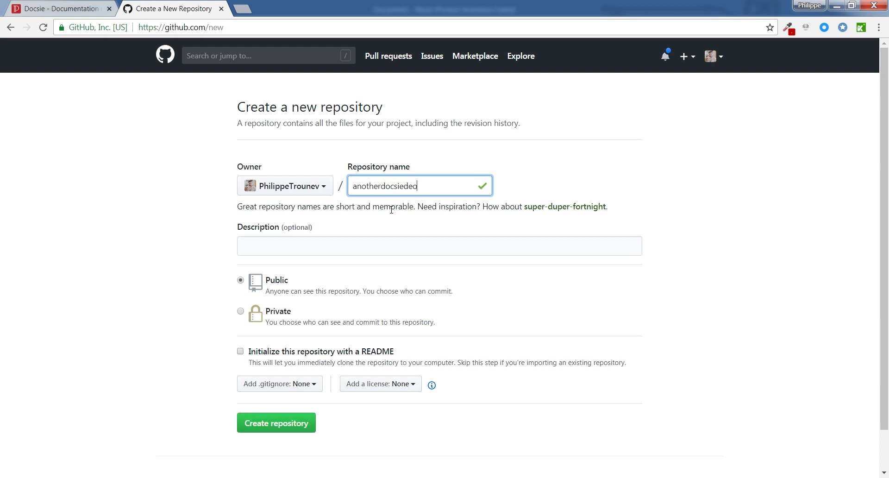
text(deo)
key(BackSpace)
key(Tab)
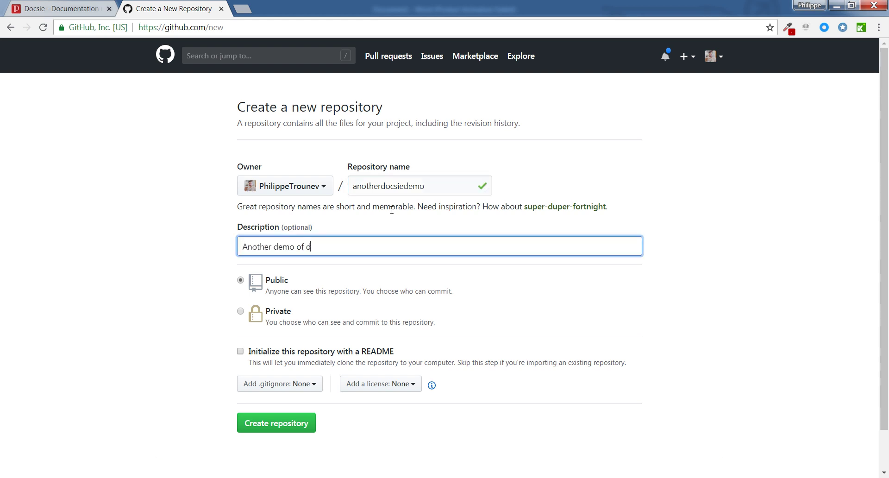
key(Tab)
key(Tab)
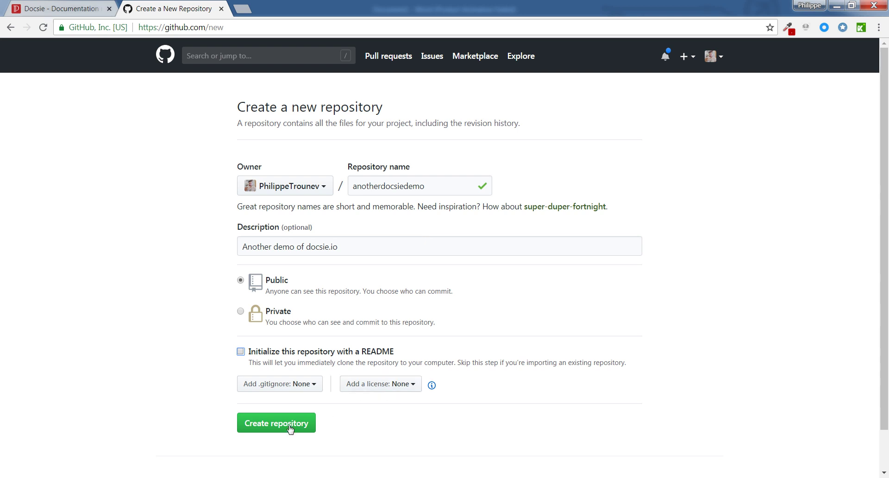
key(Tab)
key(shift+Tab)
key(space)
click(273, 430)
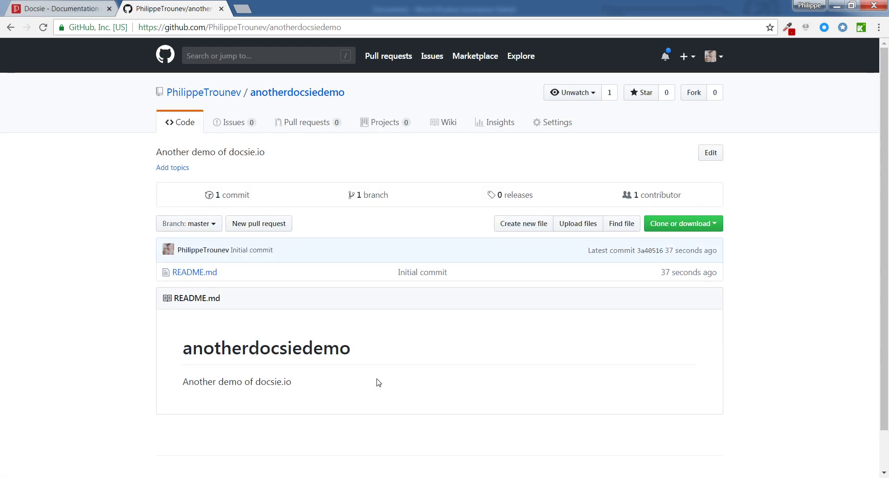
Step: Create a new index.html file containing the pasted Docsie embed script
click(528, 228)
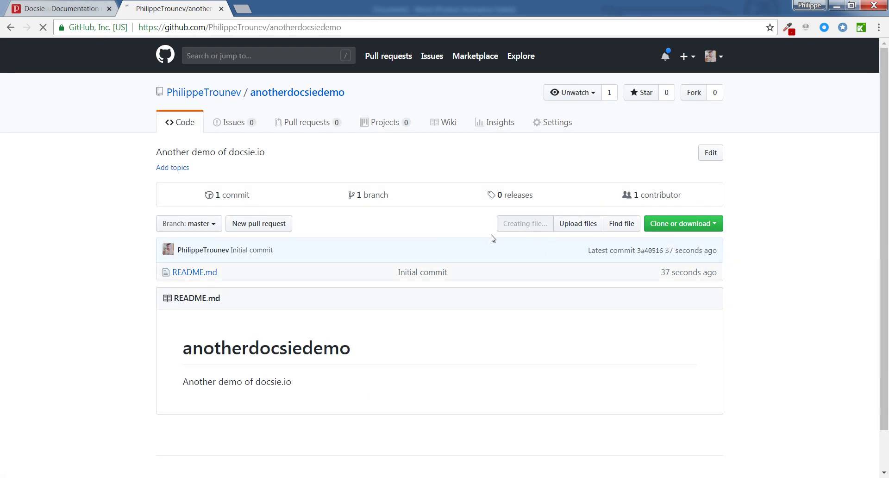
text(g)
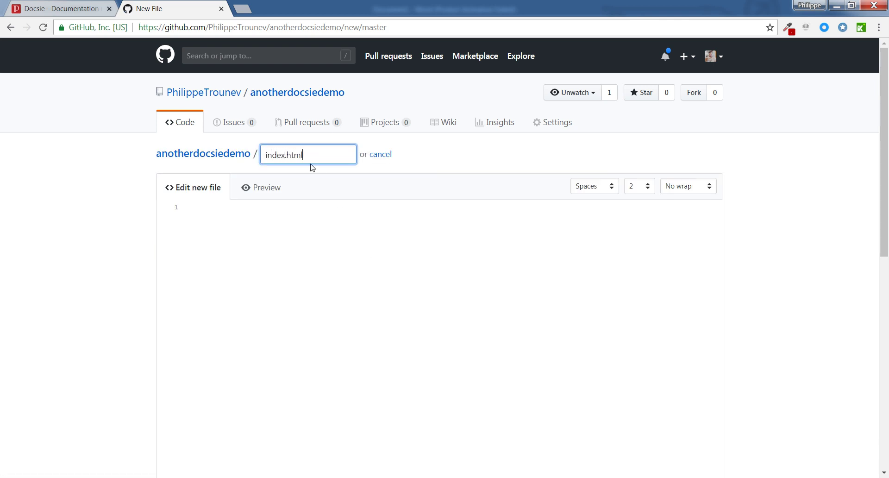
click(303, 228)
key(ctrl+v)
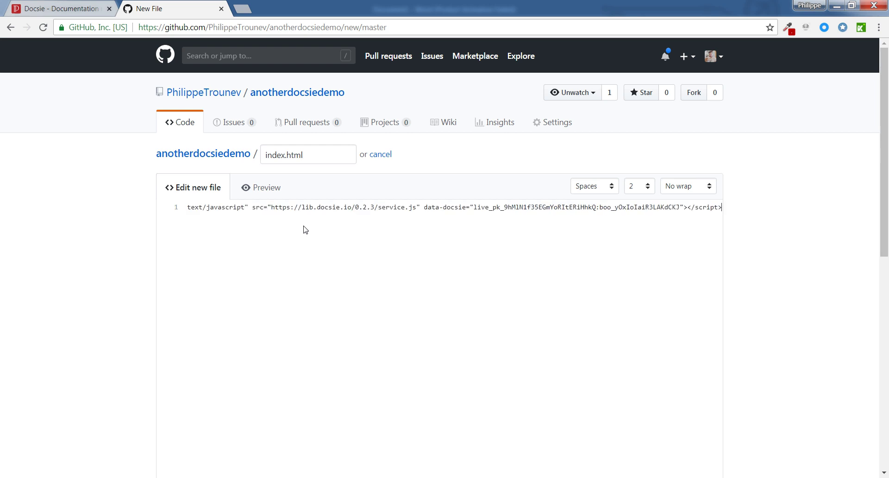
drag(494, 209, 16, 192)
click(318, 256)
scroll(317, 256, down, 6)
scroll(318, 257, up, 8)
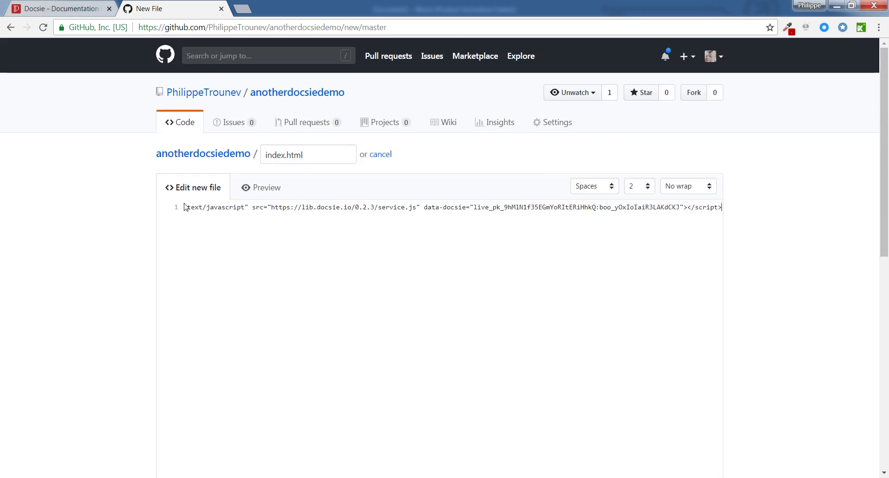
scroll(200, 258, down, 8)
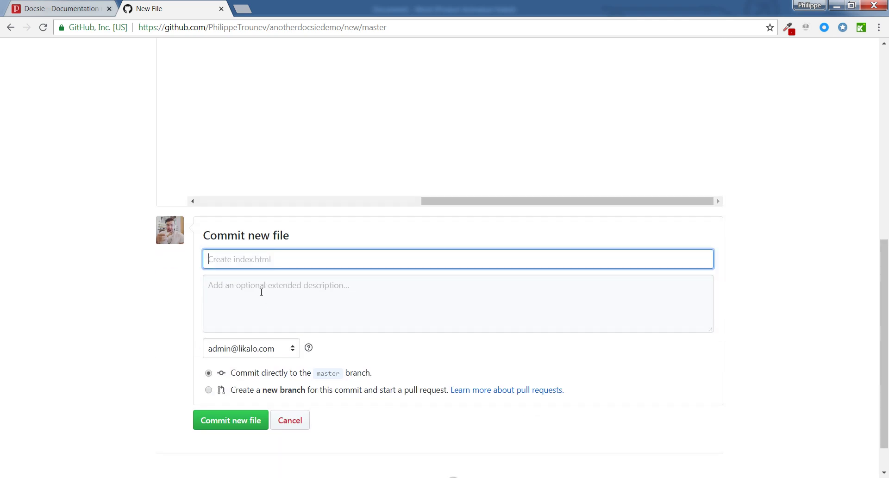
Step: Add a commit description and commit index.html to the master branch
click(264, 297)
text(Creating another docsie demo)
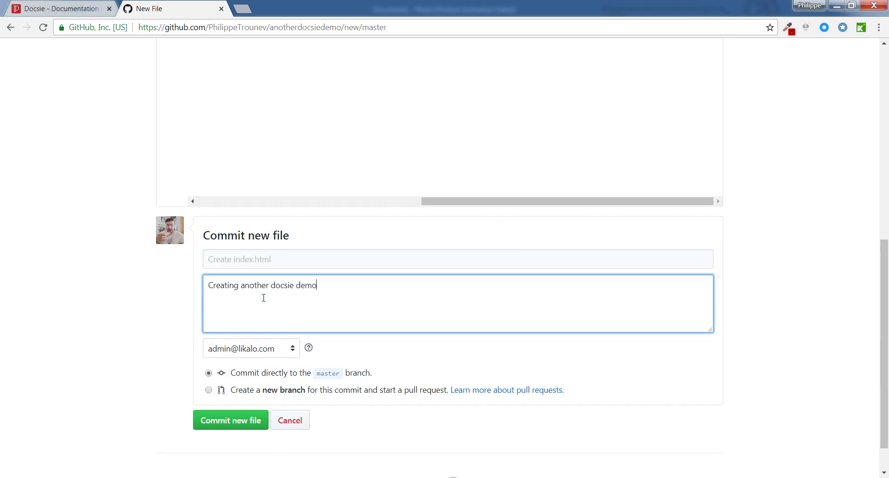
click(224, 418)
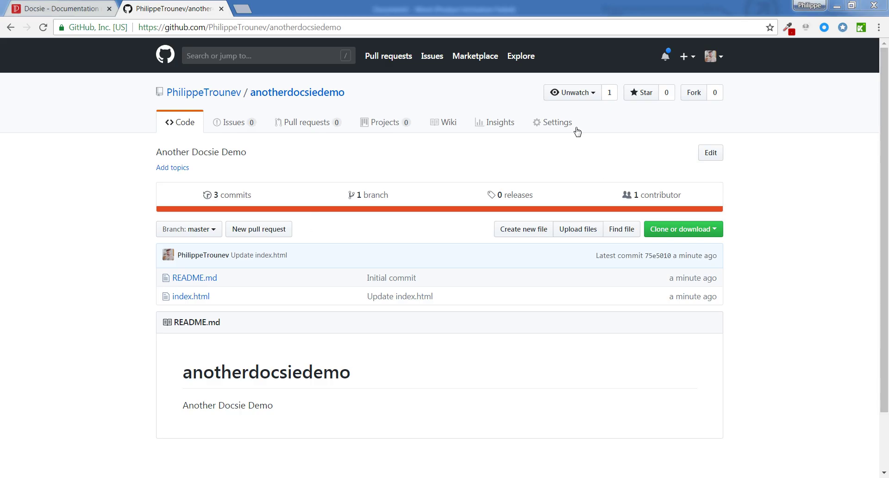
Step: In repository settings, set the GitHub Pages source to master branch and save
click(546, 122)
scroll(549, 240, down, 8)
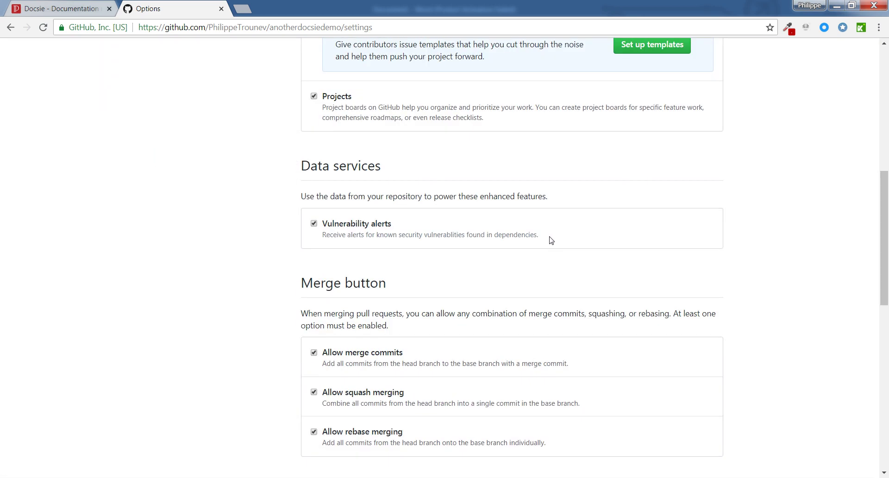
scroll(550, 240, down, 8)
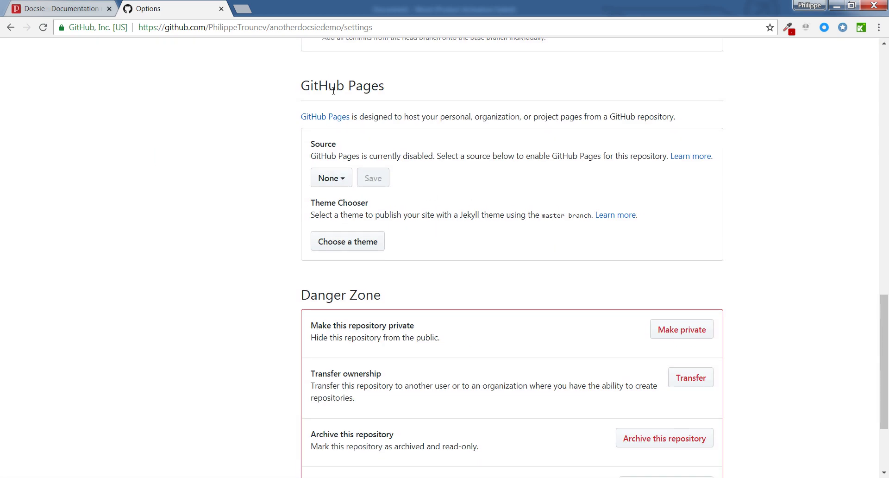
drag(396, 87, 302, 86)
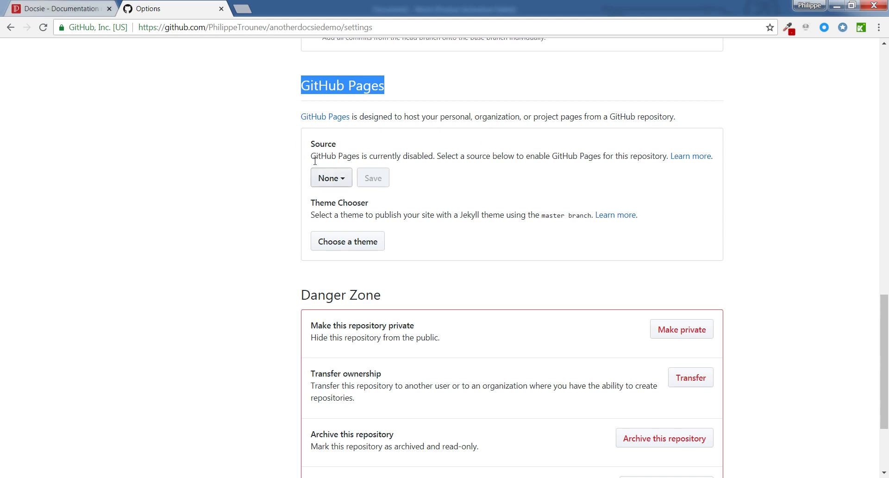
click(323, 179)
click(415, 232)
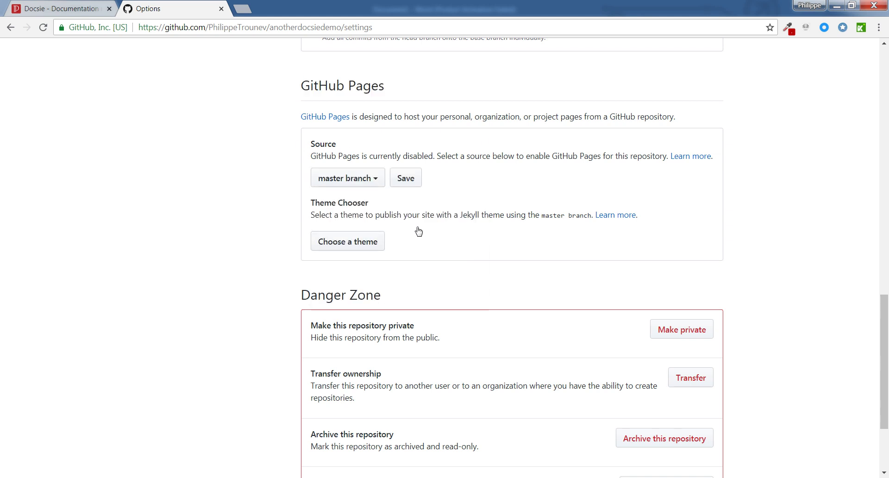
click(415, 184)
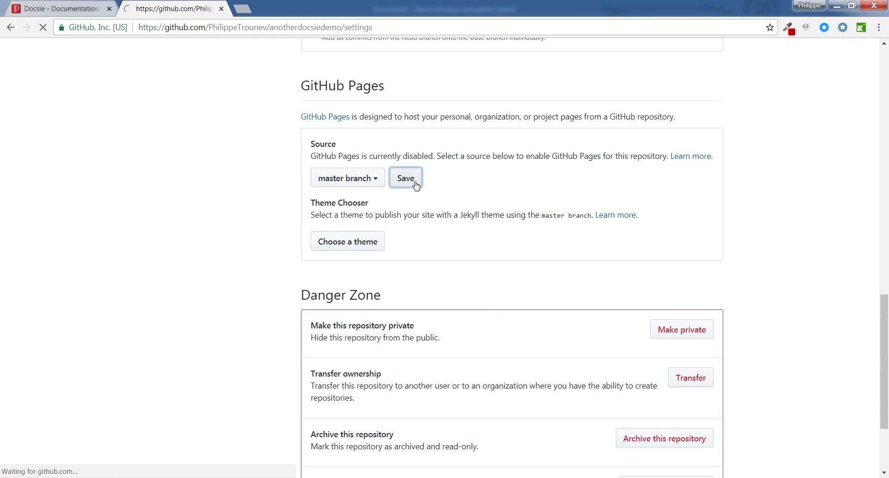
scroll(428, 187, down, 15)
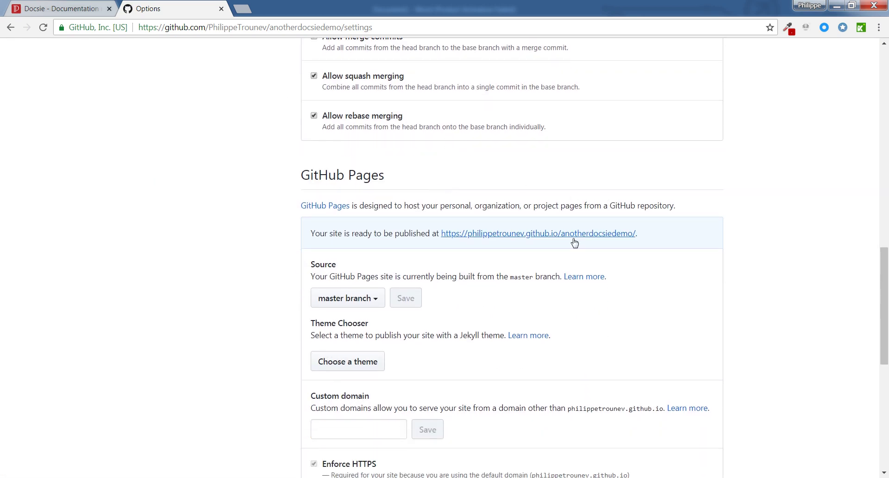
Step: Open the published github.io site and view both the Quick How-To and Getting Started articles
click(572, 235)
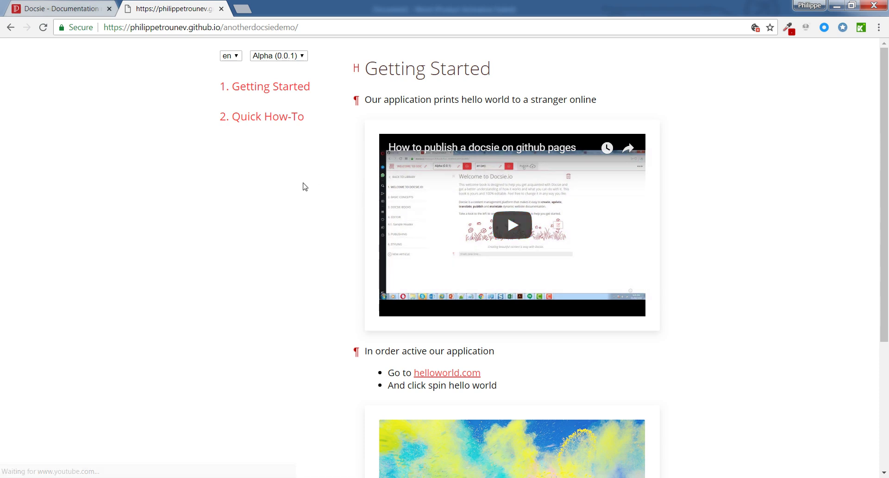
scroll(302, 185, down, 4)
scroll(304, 184, up, 4)
click(298, 115)
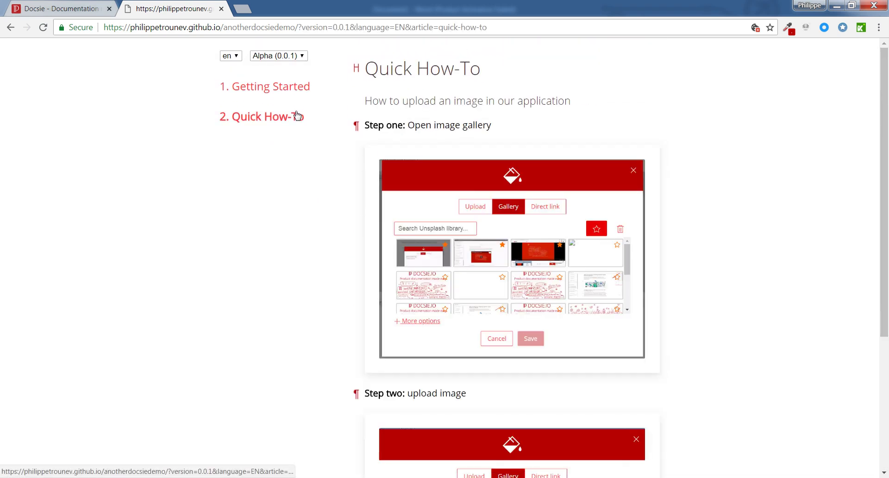
scroll(297, 116, down, 4)
scroll(299, 114, up, 4)
click(287, 87)
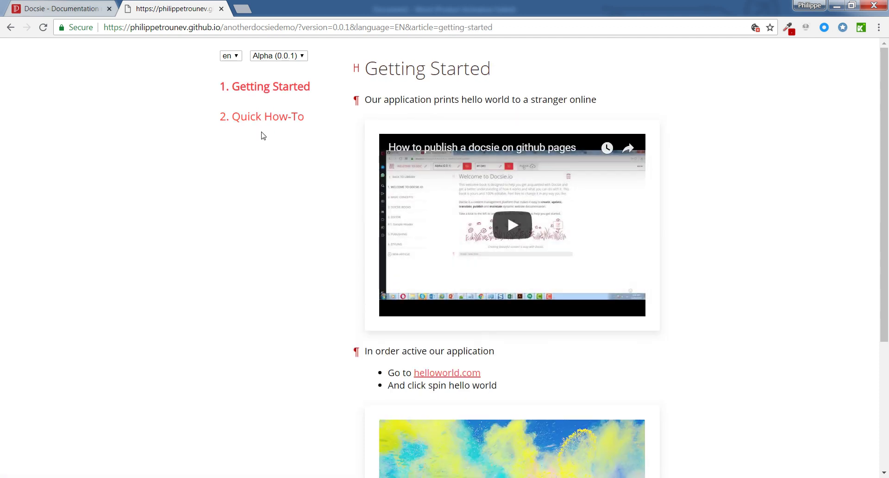
click(267, 119)
click(276, 87)
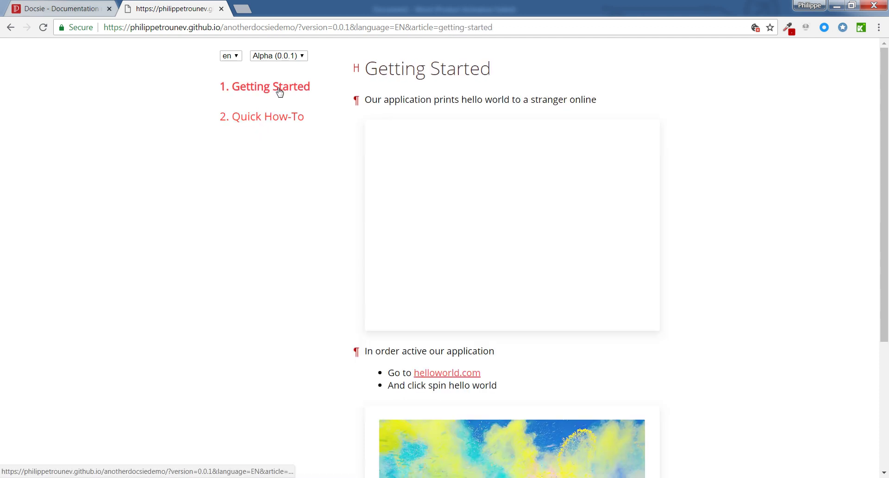